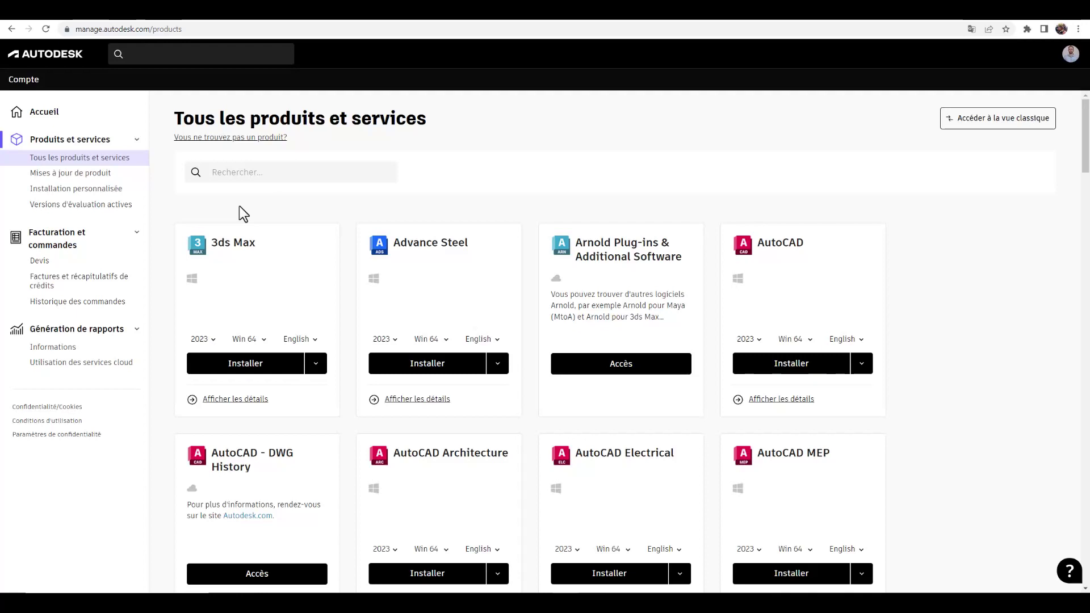
# Scroll to the Civil 3D card and list its versions 2023, 2022, 2021 and 2020.
pyautogui.scroll(-2, 327, 387)
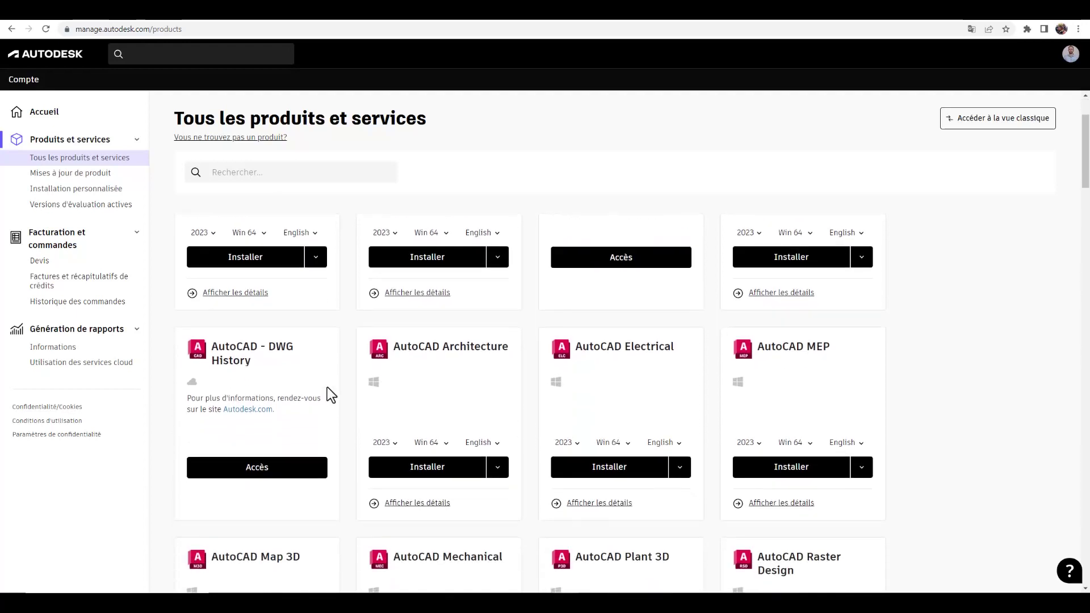
pyautogui.scroll(-3, 327, 387)
pyautogui.scroll(-4, 326, 384)
pyautogui.scroll(-4, 331, 377)
pyautogui.scroll(-3, 353, 396)
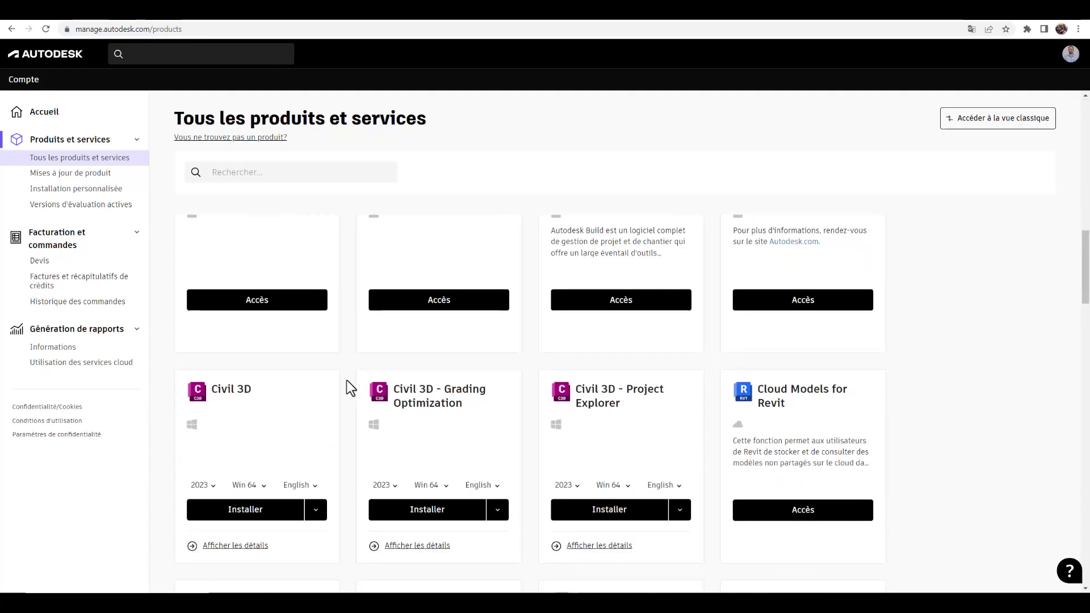
pyautogui.scroll(-2, 346, 381)
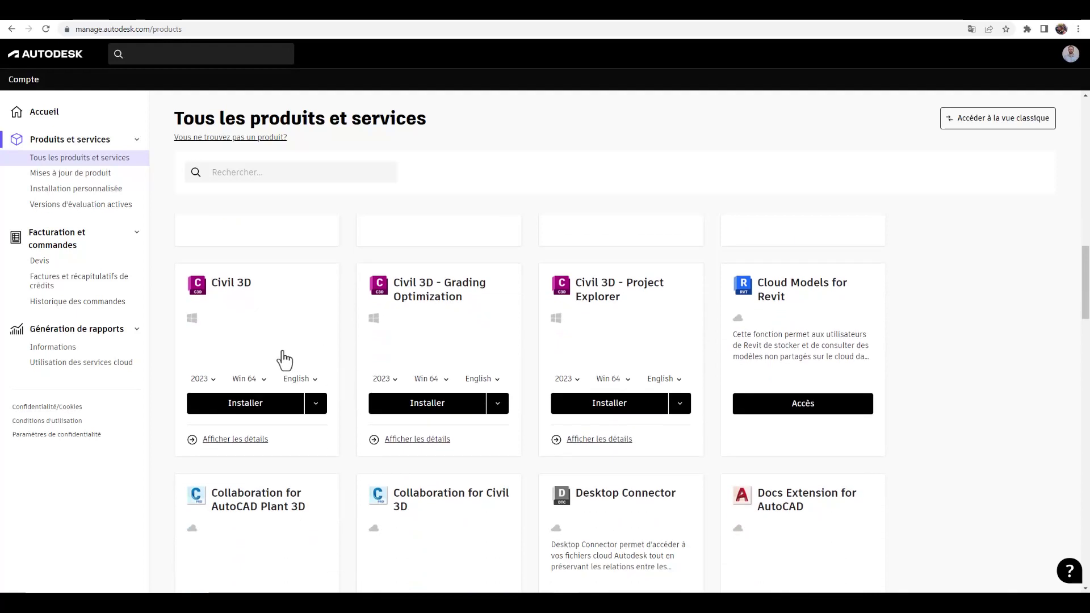
pyautogui.click(214, 390)
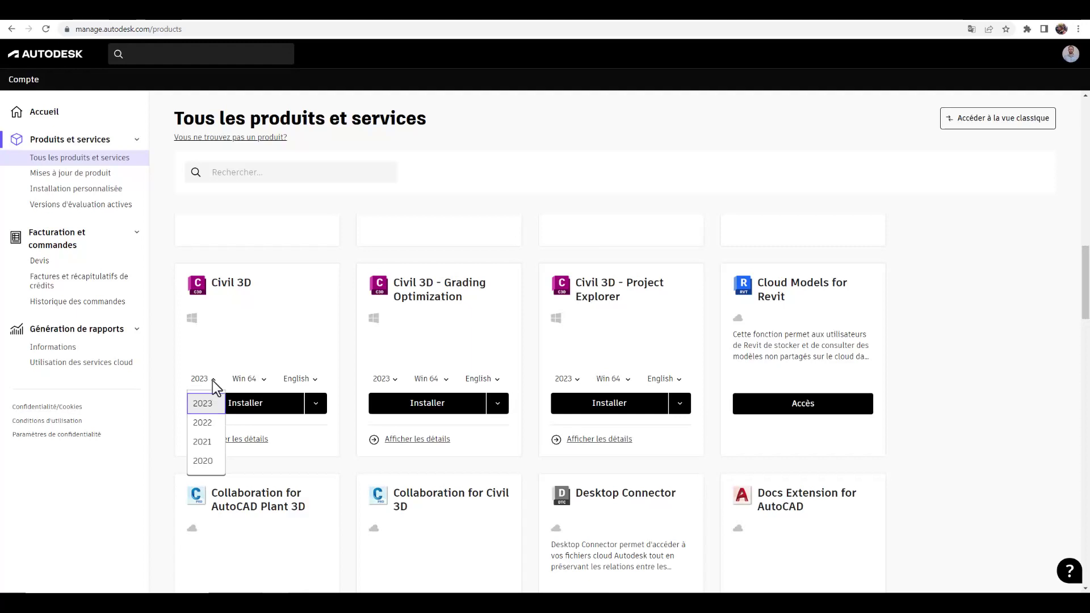
# Keep Civil 3D at version 2023 on Win 64 and set its language to Français.
pyautogui.click(213, 381)
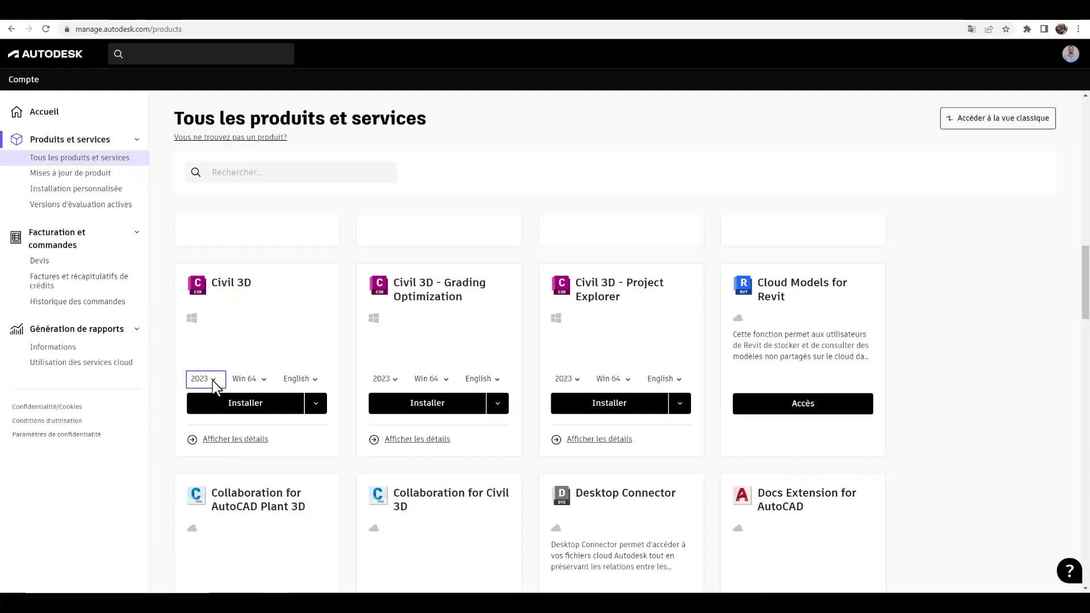
pyautogui.click(264, 380)
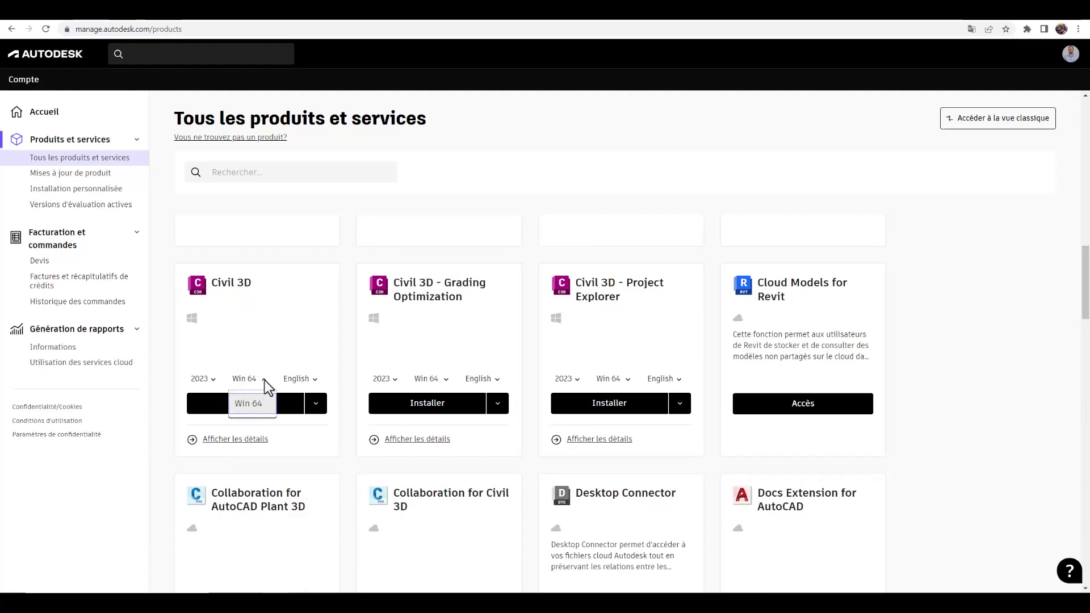
pyautogui.click(264, 379)
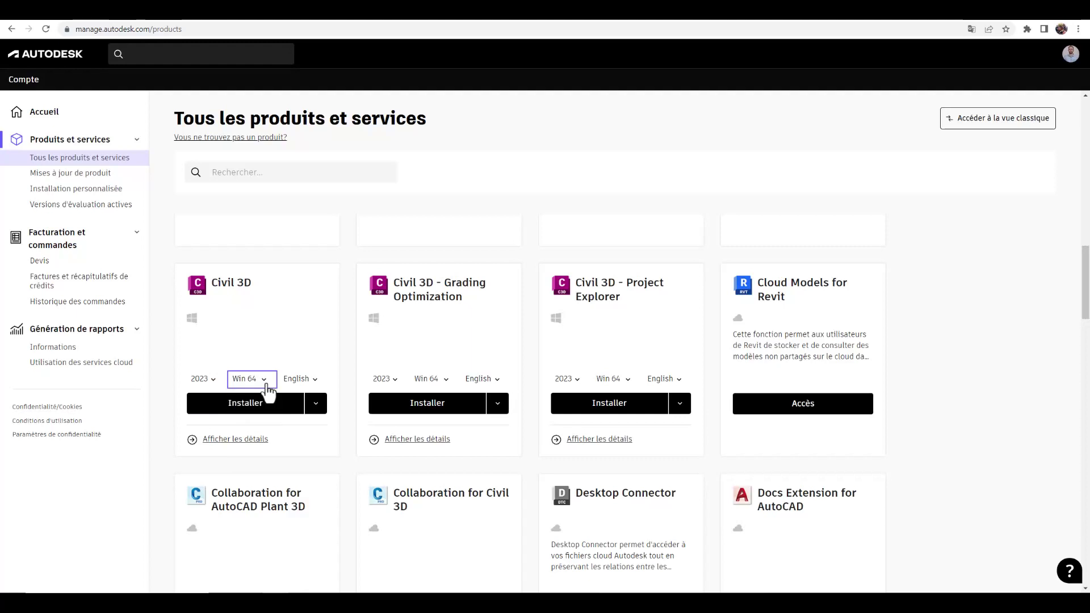
pyautogui.click(316, 380)
pyautogui.click(320, 210)
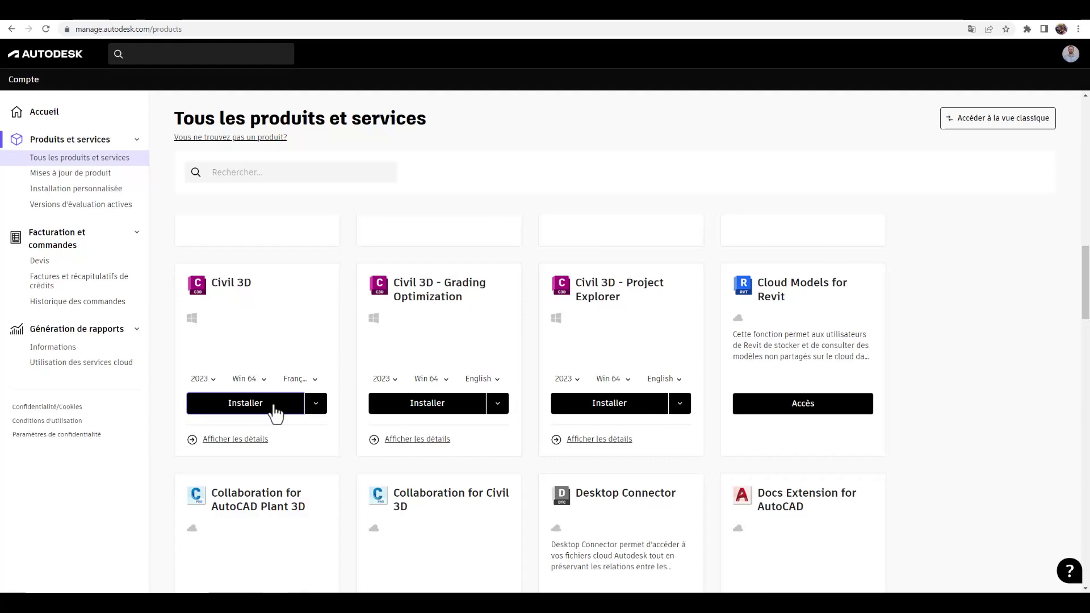
# Check the Installer download options, then go to the Installation personnalisée page.
pyautogui.click(316, 406)
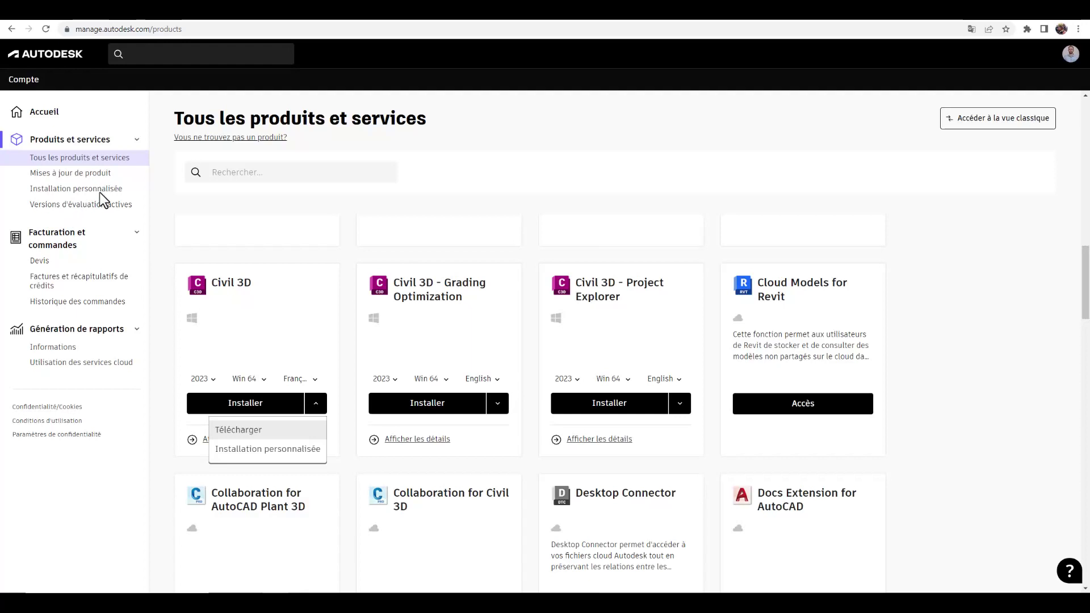
pyautogui.press('Escape')
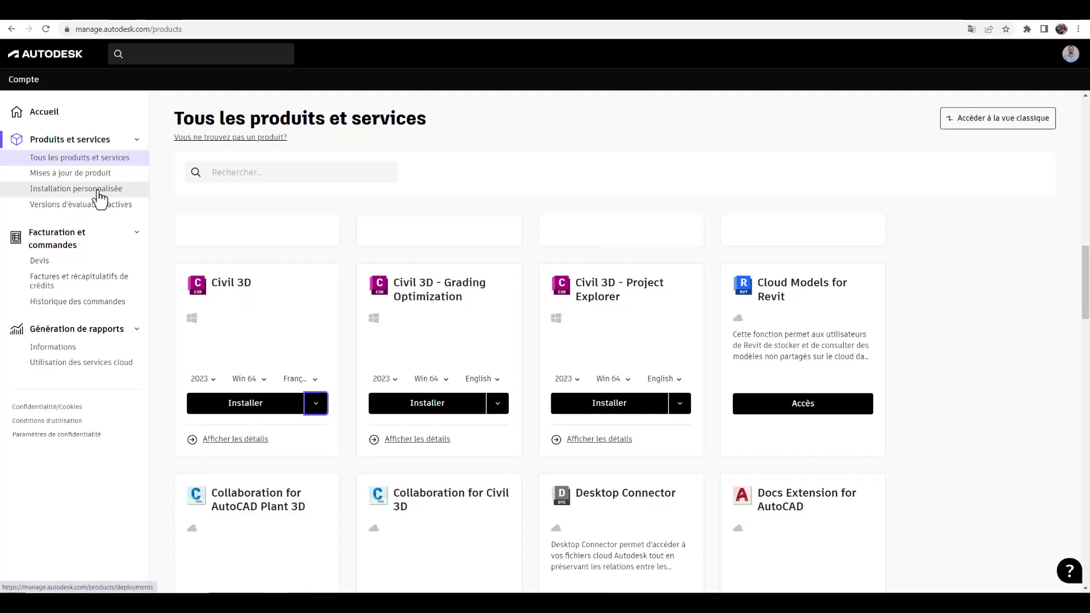
pyautogui.click(98, 191)
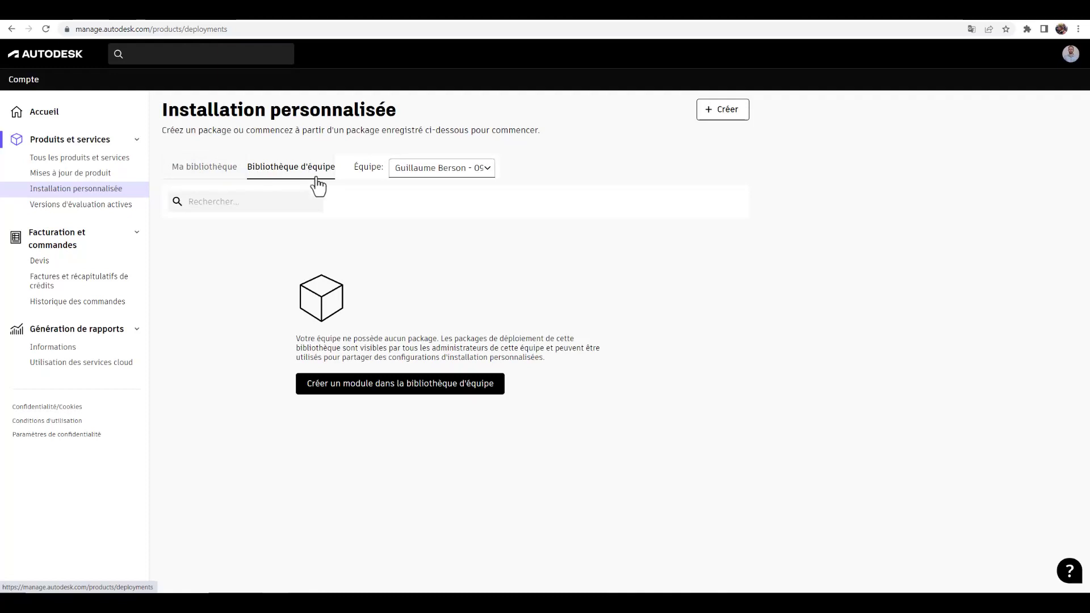
# Create a new team library package to bring up the Nouveau package form.
pyautogui.click(387, 391)
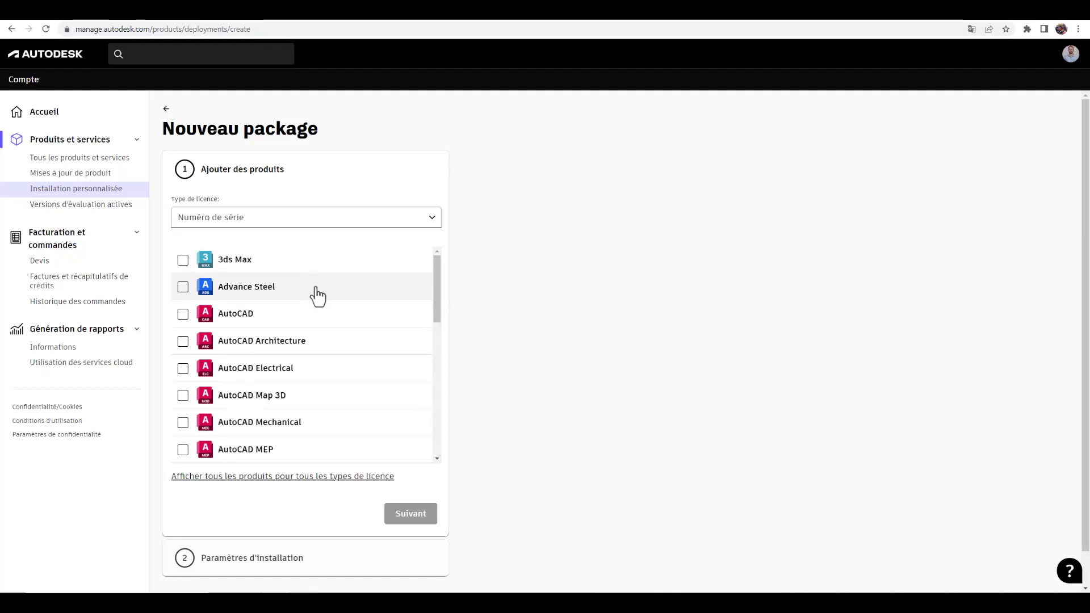
# Tick Civil 3D in the package's product list and expand its Personnalisations settings.
pyautogui.moveTo(437, 277); pyautogui.dragTo(434, 335)
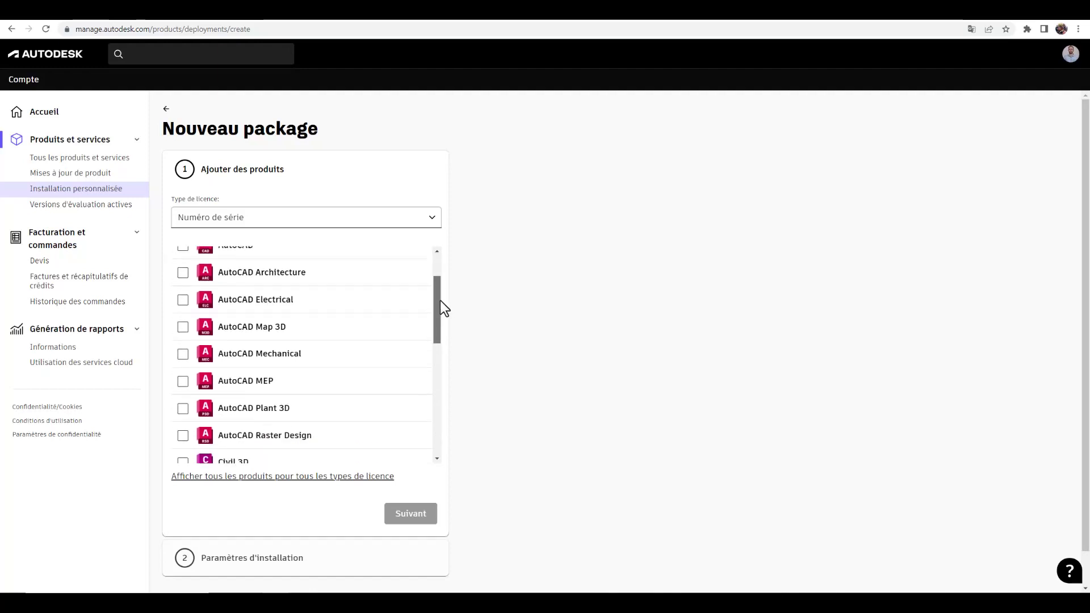
pyautogui.scroll(-1, 436, 340)
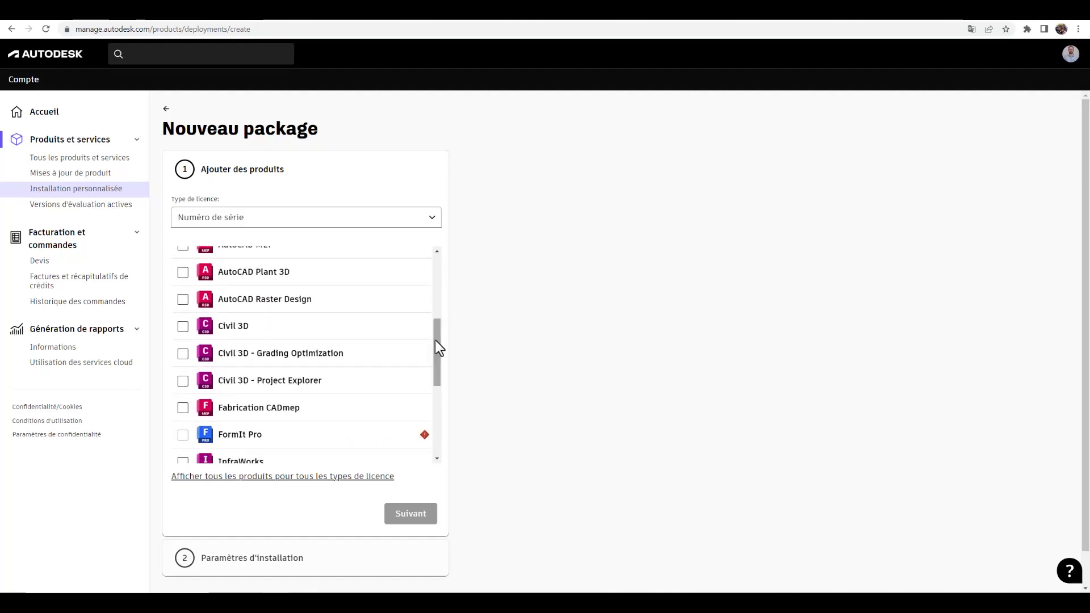
pyautogui.click(182, 328)
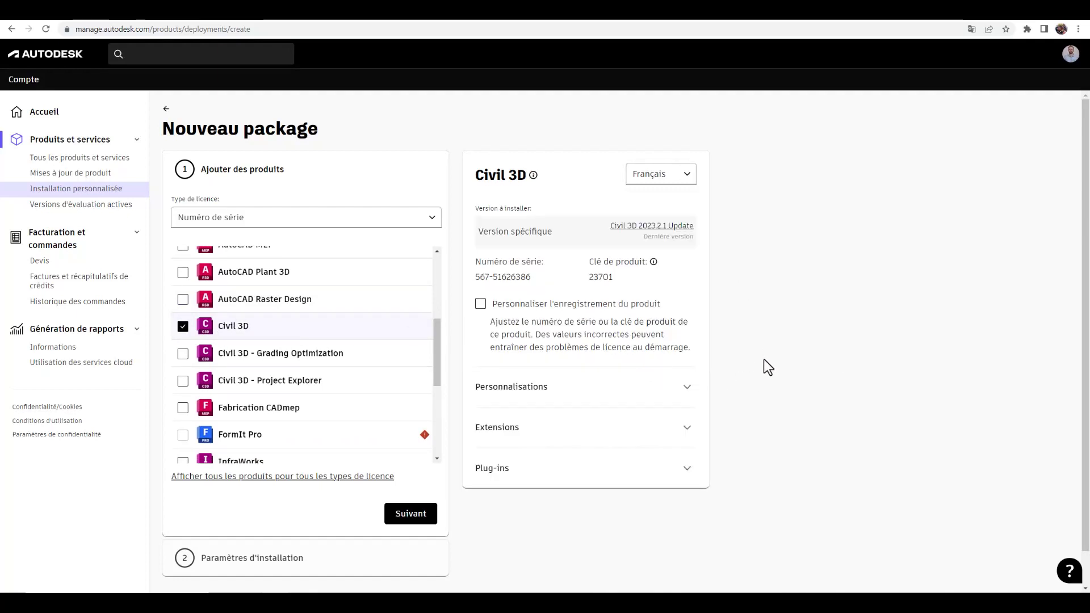
pyautogui.click(687, 388)
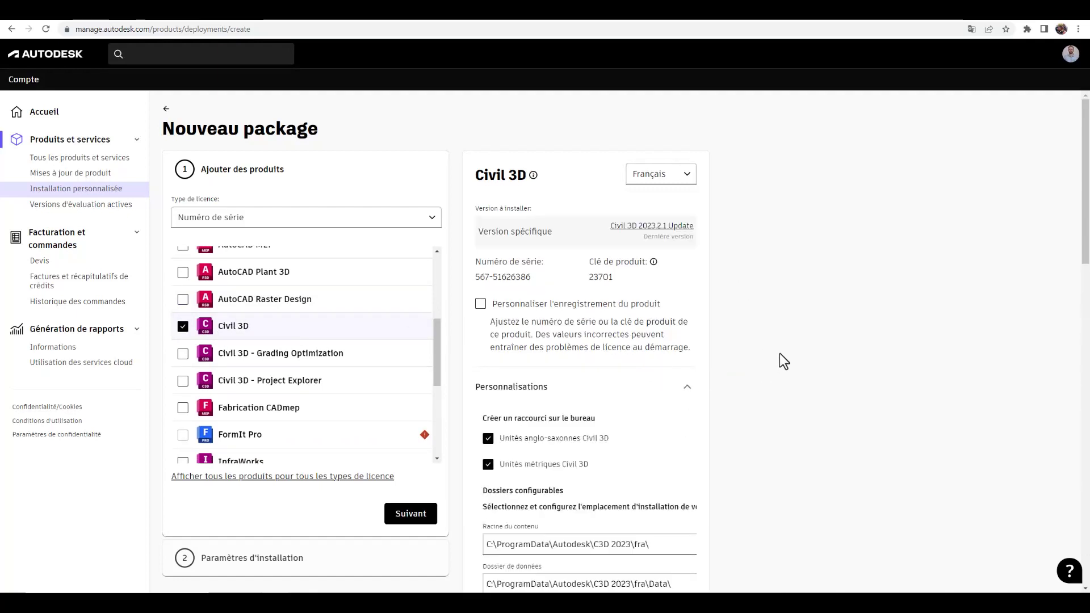
# Scroll through the Civil 3D settings and expand its Extensions list.
pyautogui.scroll(-2, 779, 353)
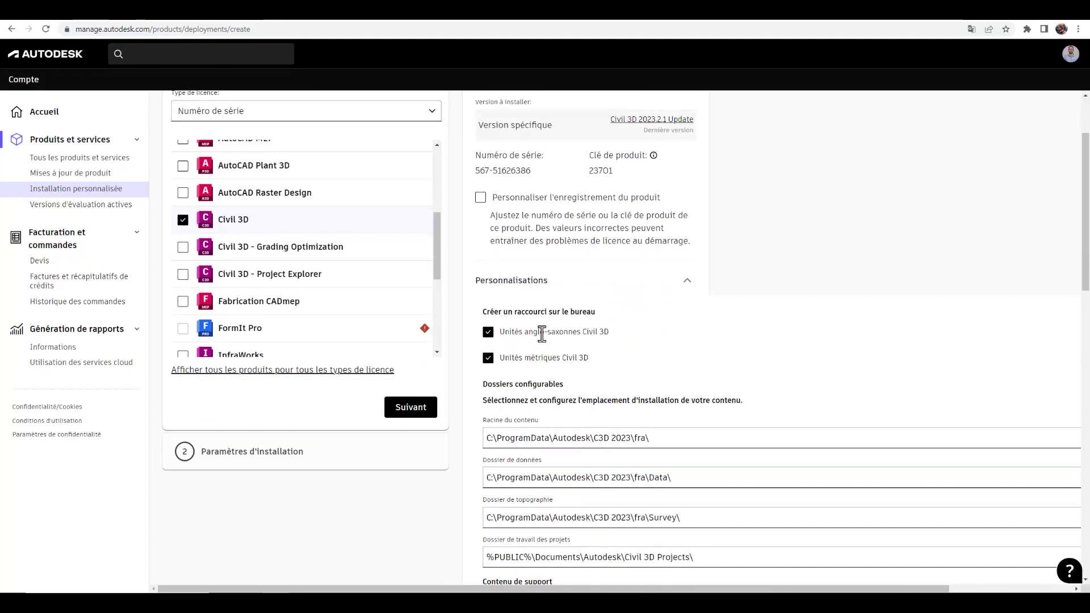
pyautogui.scroll(-1, 619, 355)
pyautogui.scroll(-1, 627, 375)
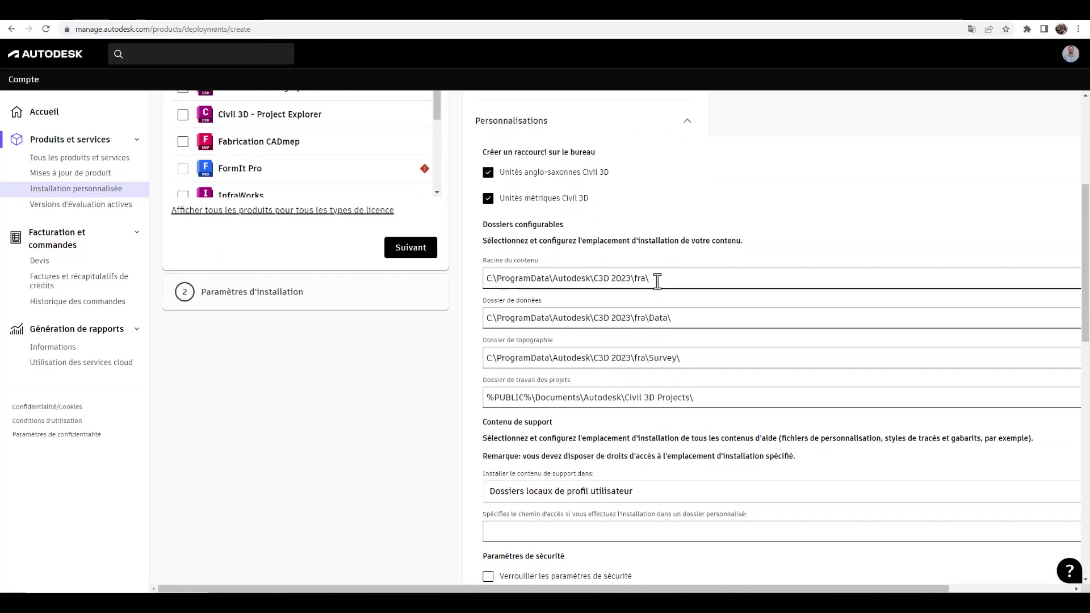
pyautogui.scroll(-1, 624, 356)
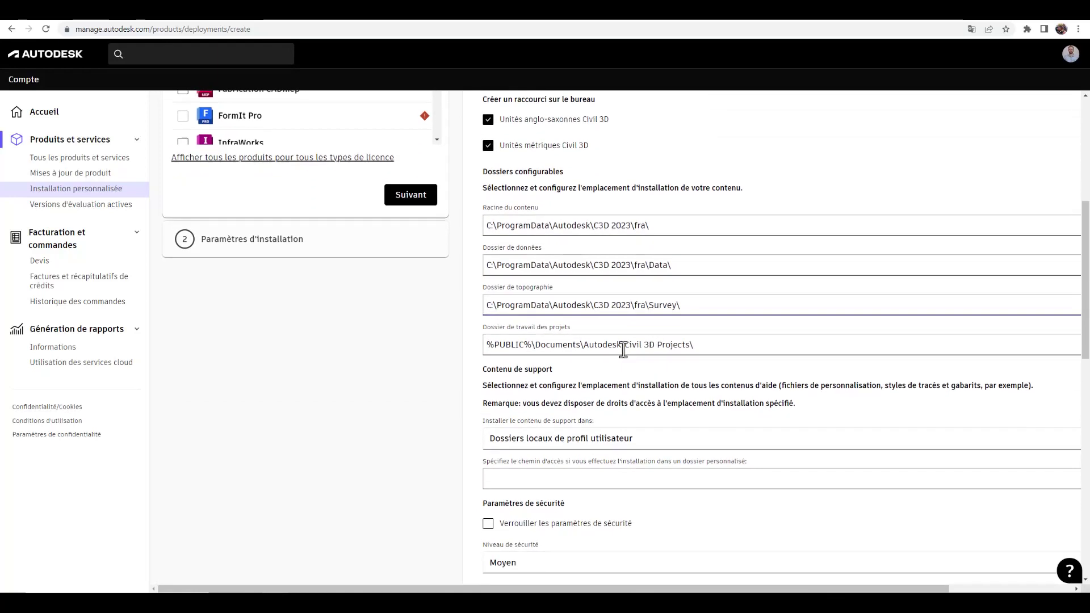
pyautogui.scroll(-3, 622, 341)
pyautogui.scroll(-2, 622, 340)
pyautogui.scroll(-2, 621, 346)
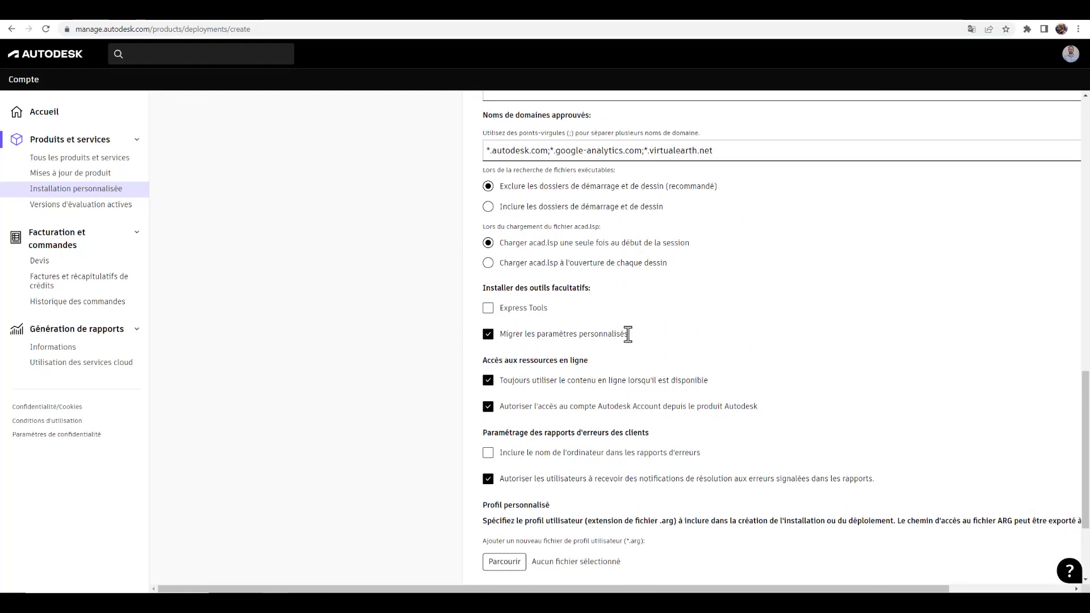
pyautogui.scroll(-2, 628, 332)
pyautogui.click(686, 478)
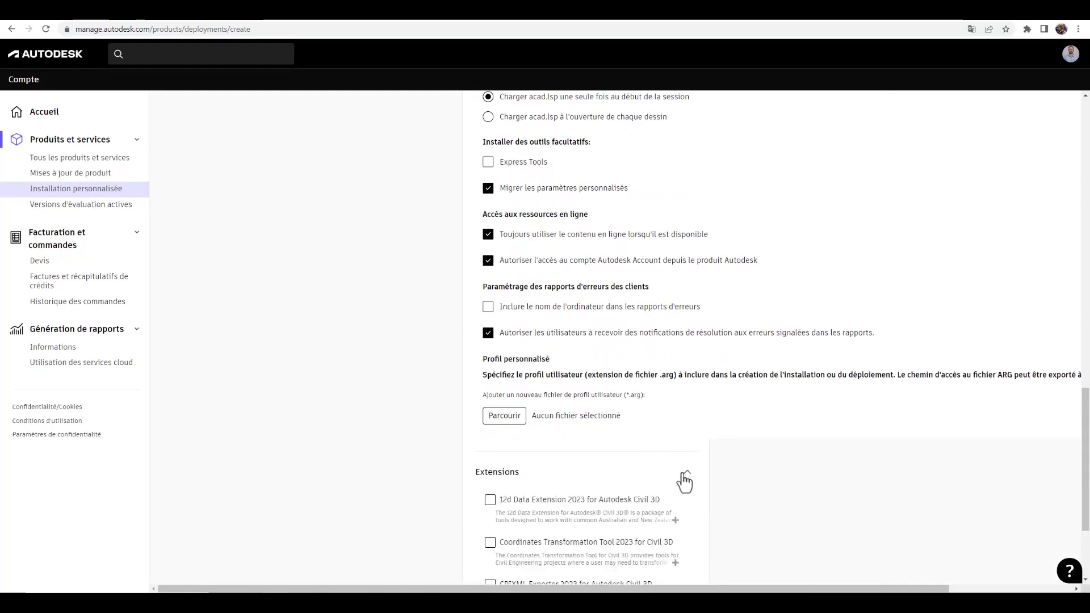
# Expand the Civil 3D Plug-ins list, then return to the top of the package.
pyautogui.scroll(-2, 692, 451)
pyautogui.scroll(-1, 701, 441)
pyautogui.scroll(-1, 707, 431)
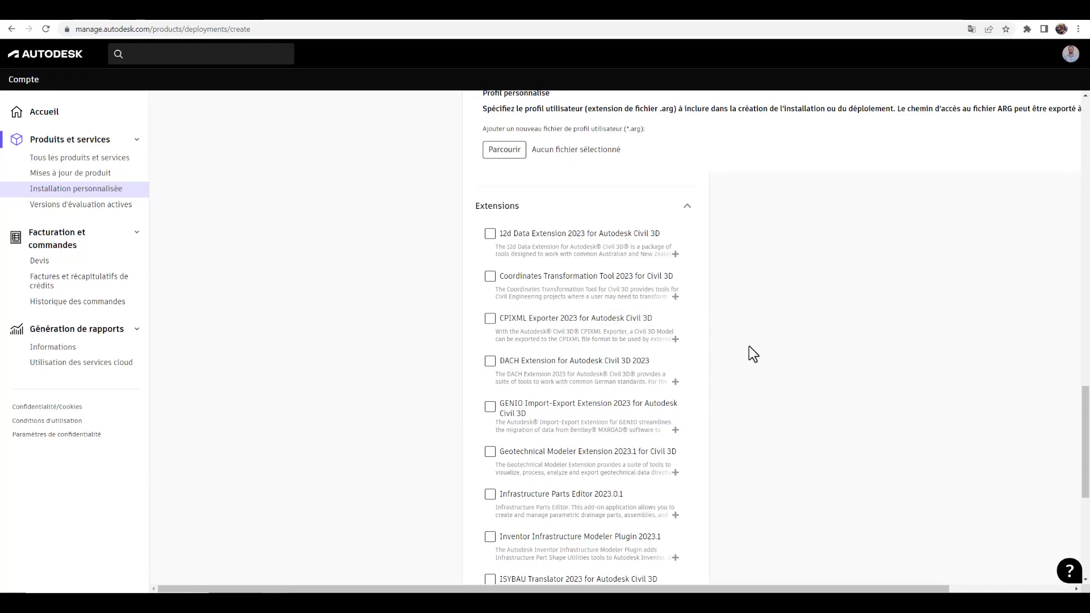
pyautogui.scroll(-6, 754, 347)
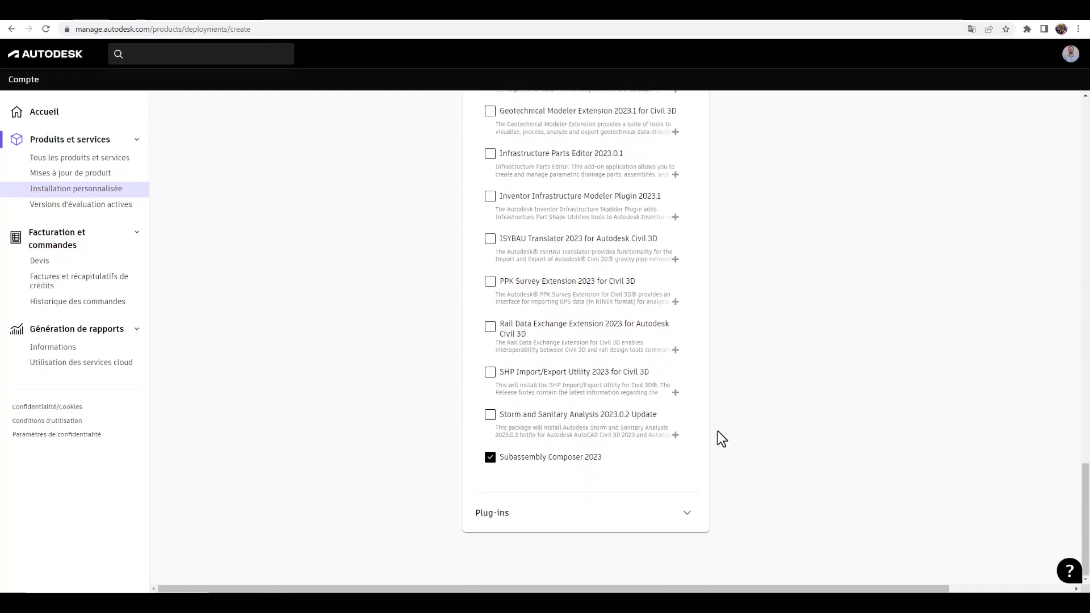
pyautogui.click(686, 518)
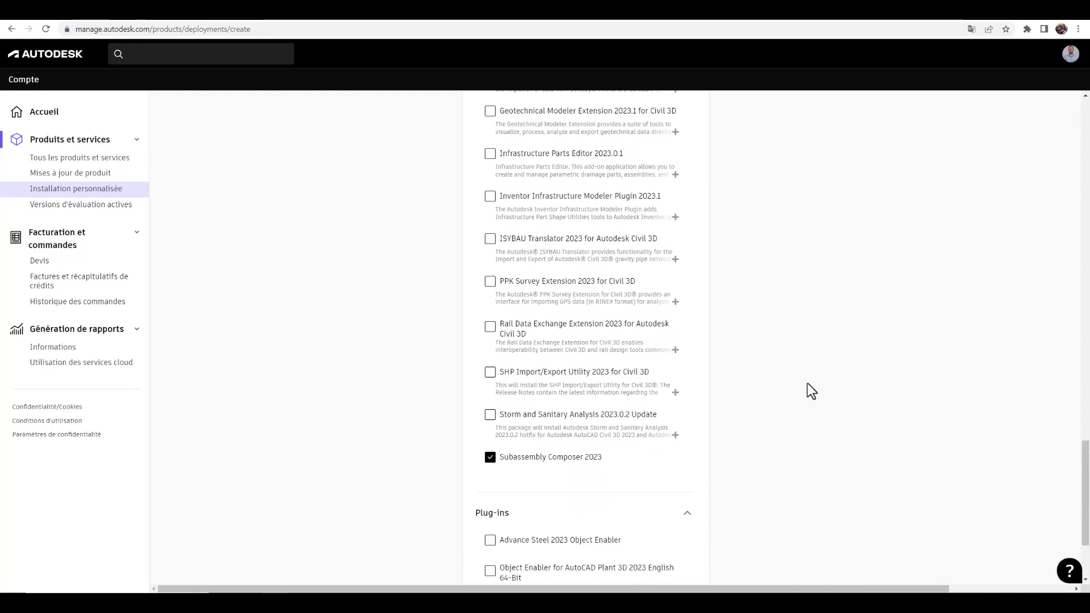
pyautogui.scroll(8, 802, 380)
pyautogui.scroll(8, 803, 380)
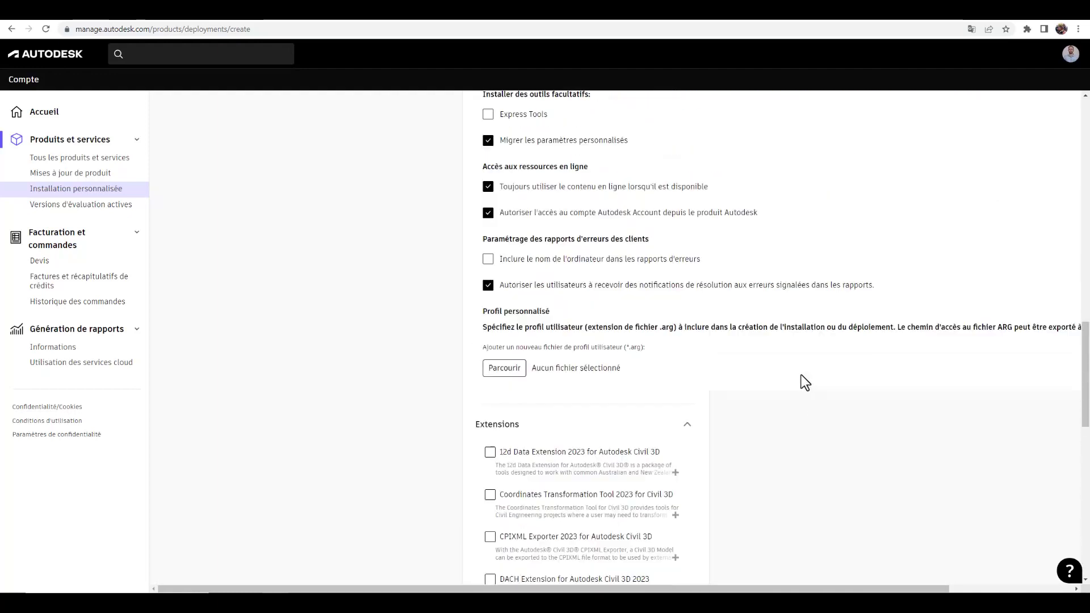
pyautogui.scroll(15, 428, 478)
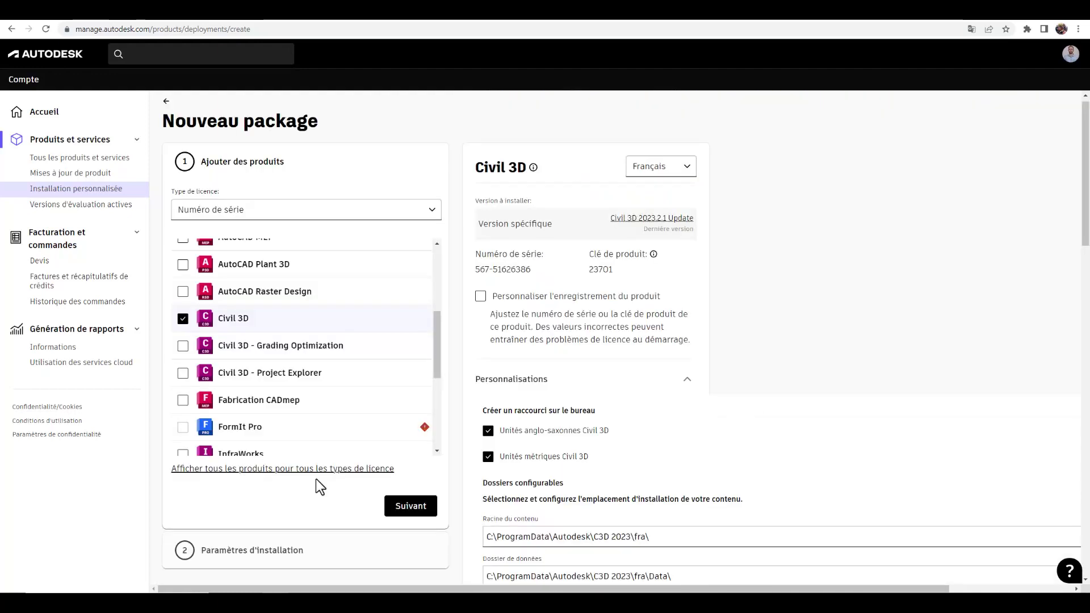
# Continue to Paramètres d'installation and bring up the filter for the 55 product updates.
pyautogui.click(410, 508)
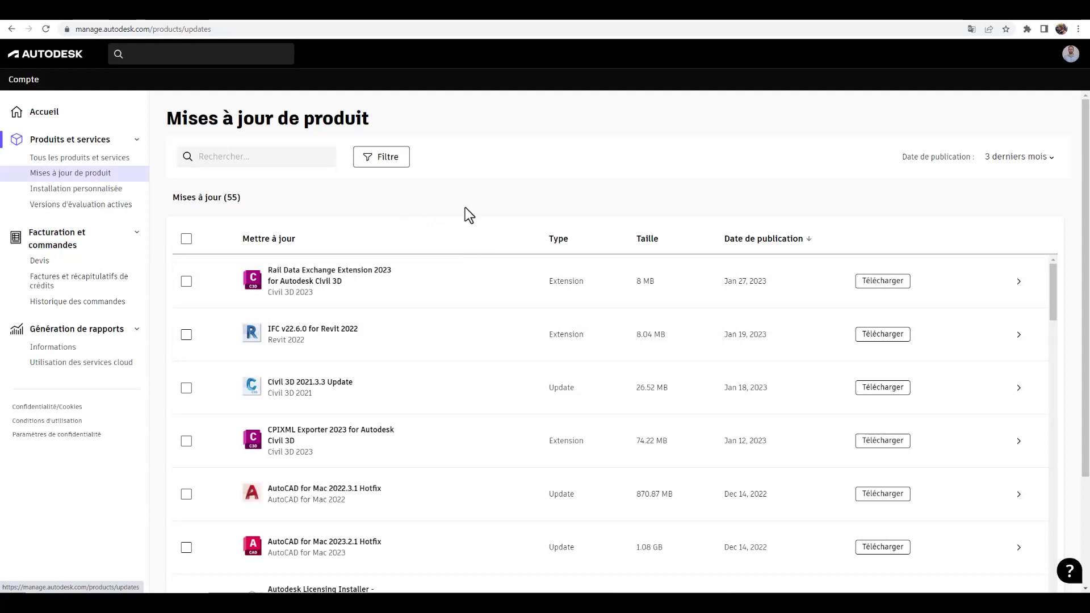
pyautogui.click(389, 163)
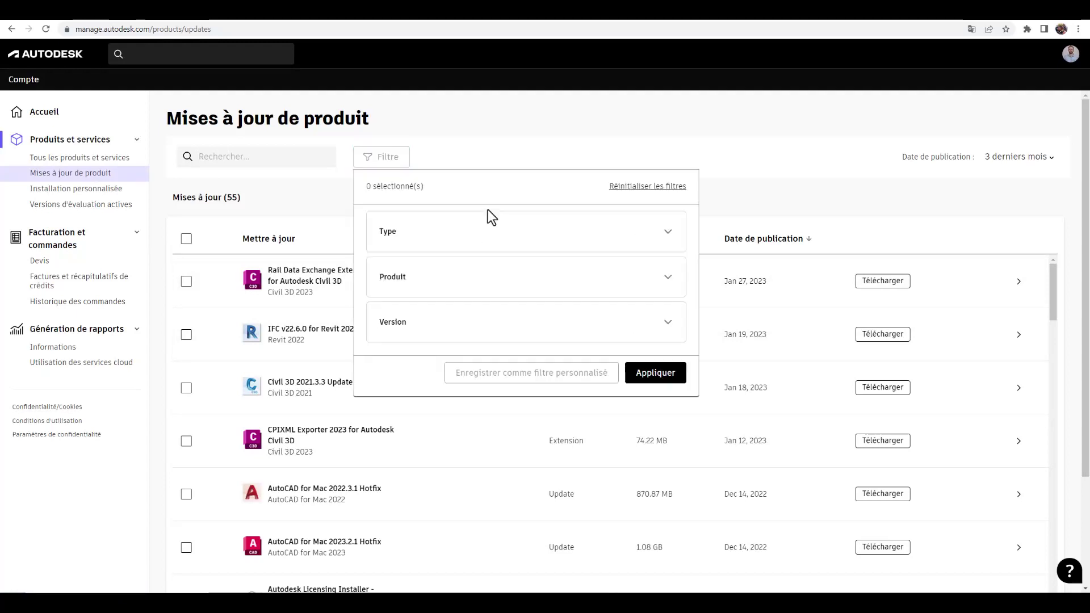
# Filter the product updates by Produit to Civil 3D and review the 13 results.
pyautogui.click(495, 230)
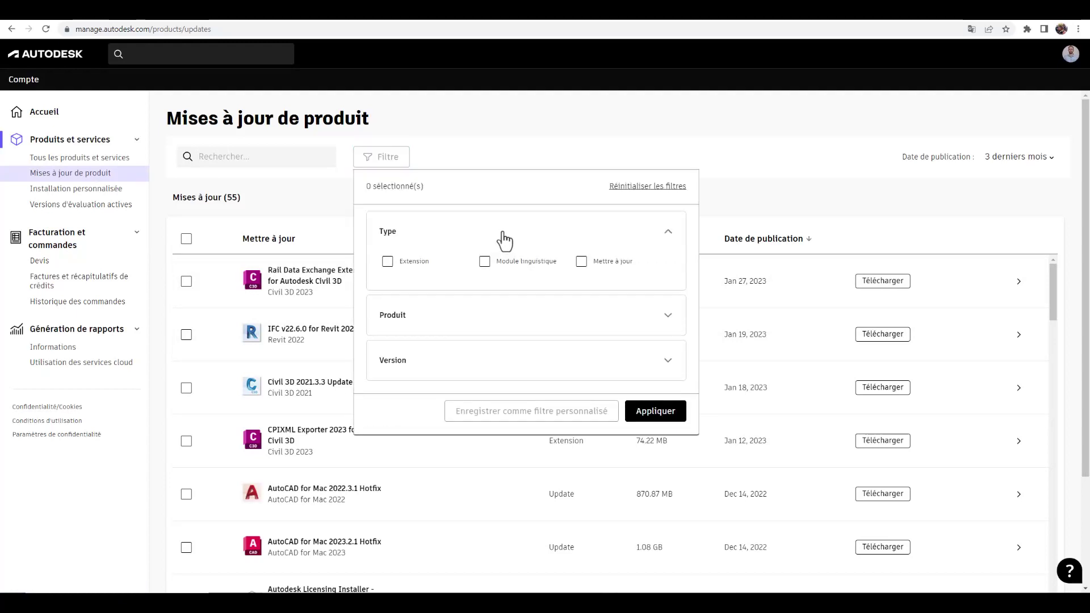
pyautogui.click(498, 232)
pyautogui.click(485, 292)
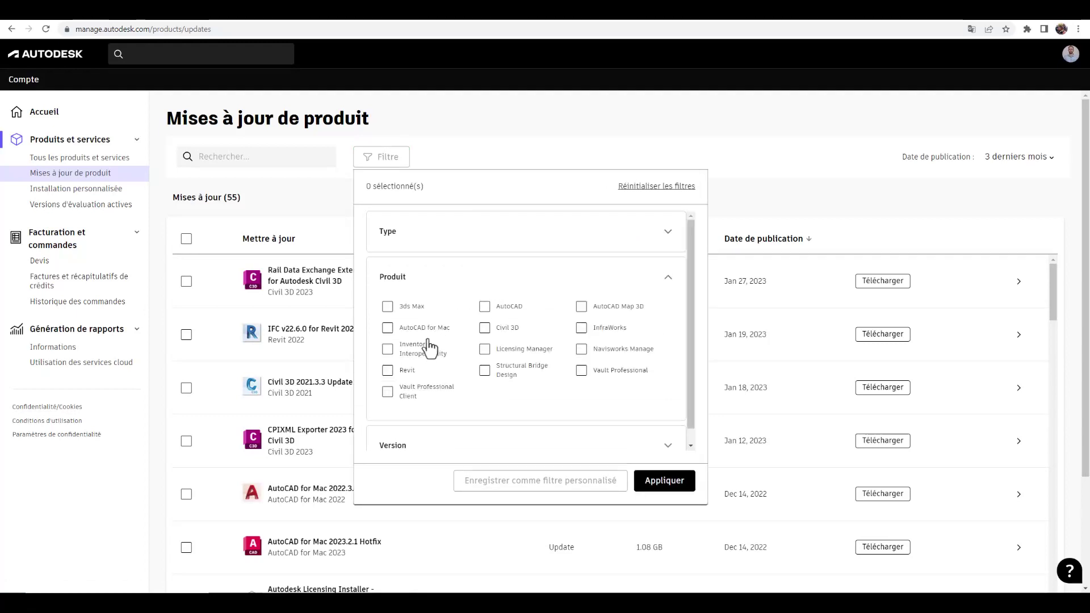
pyautogui.click(485, 329)
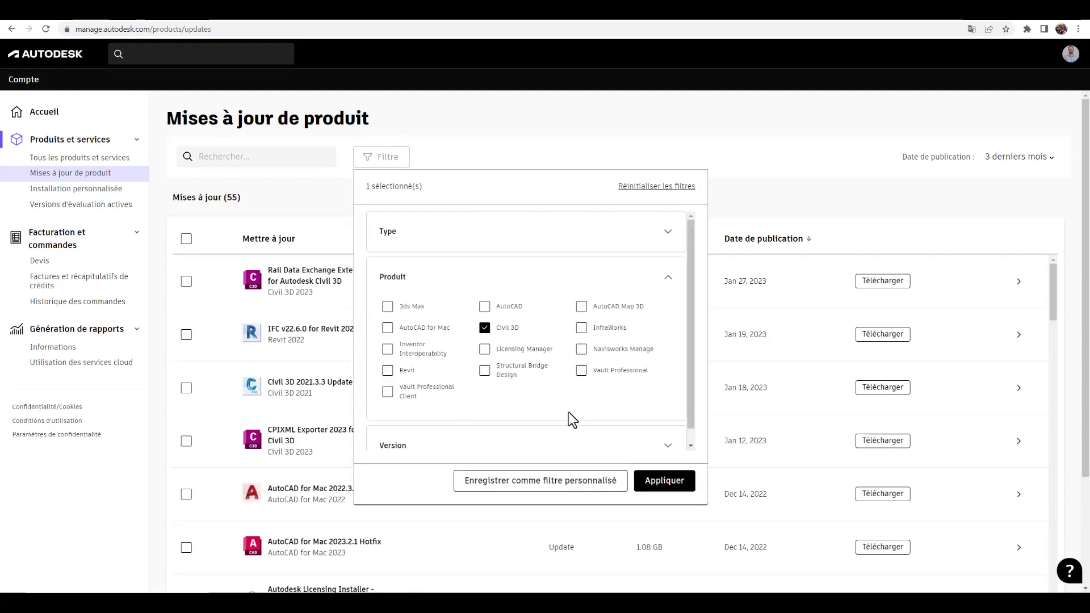
pyautogui.click(663, 483)
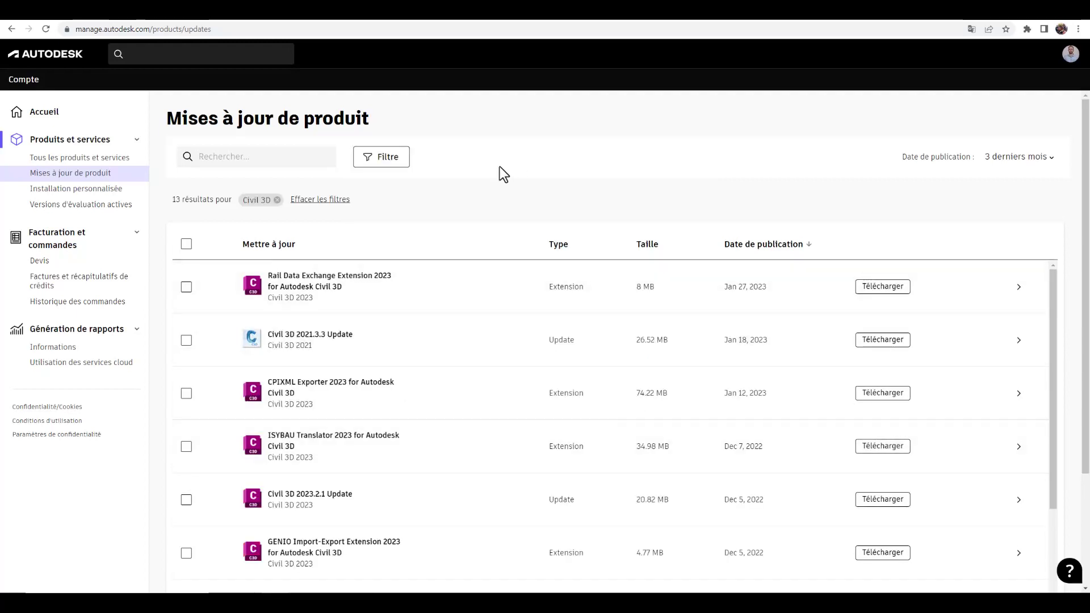
pyautogui.scroll(-2, 465, 318)
pyautogui.scroll(-3, 457, 363)
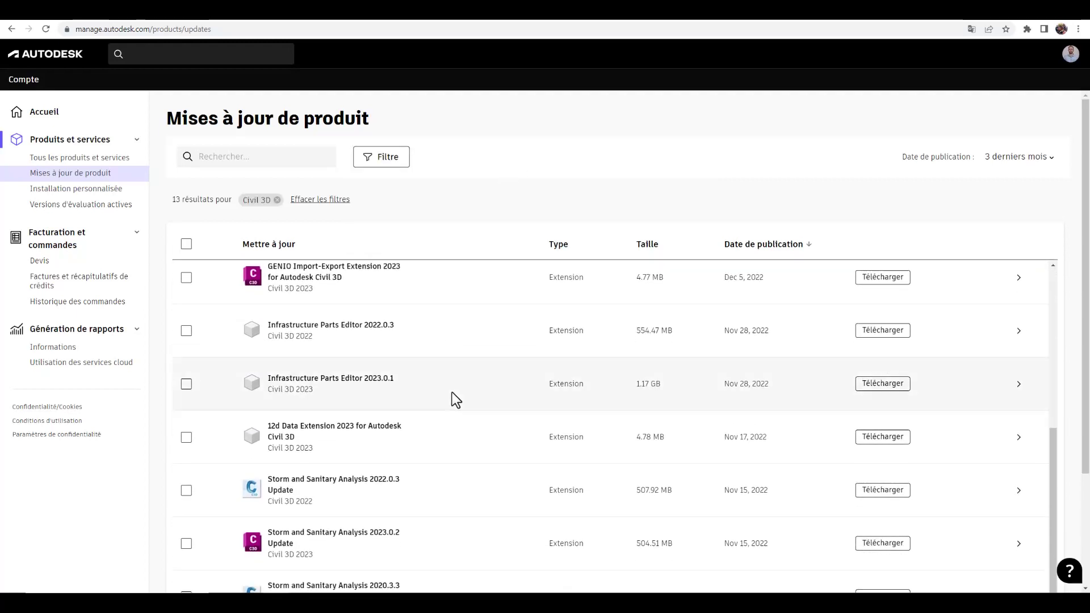
pyautogui.scroll(5, 455, 397)
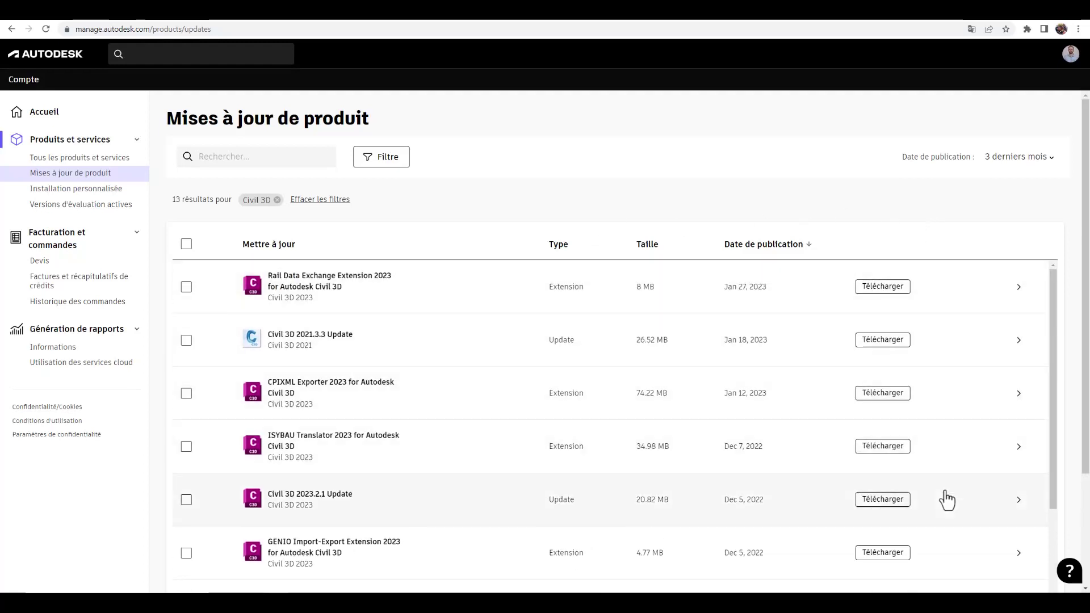
# Launch Autodesk Access from the system tray and reposition its window.
pyautogui.click(952, 603)
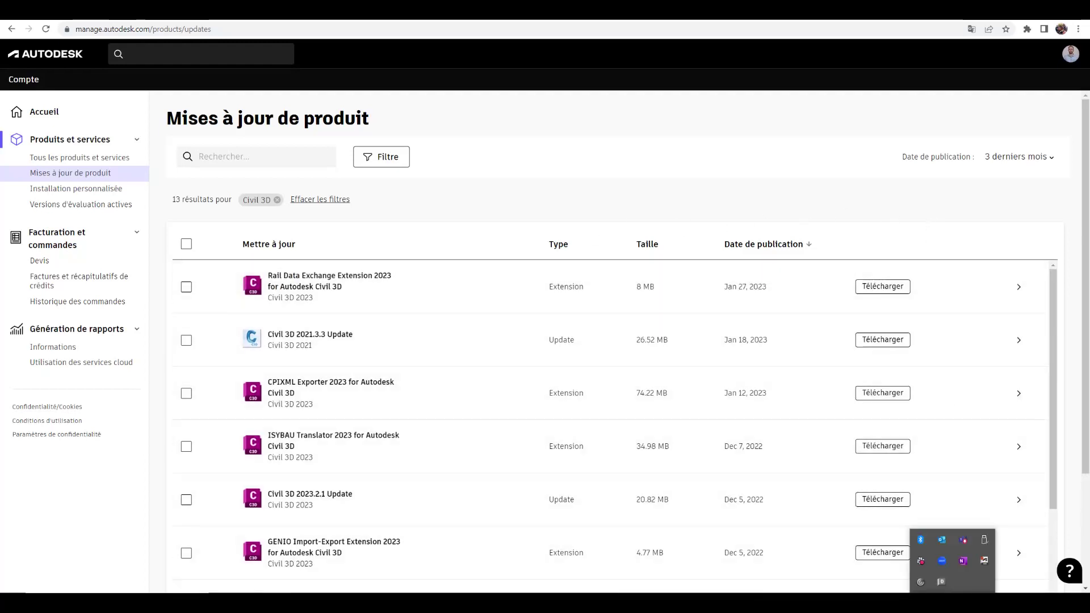
pyautogui.click(982, 560)
pyautogui.moveTo(984, 560)
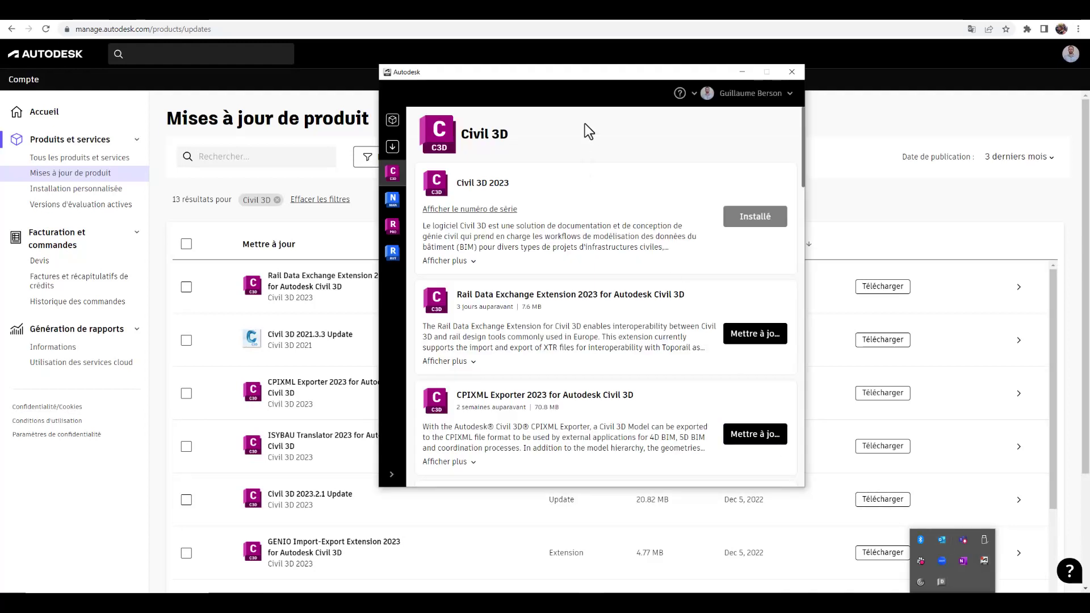
pyautogui.moveTo(587, 73)
pyautogui.mouseDown()
pyautogui.moveTo(549, 126)
pyautogui.moveTo(535, 124)
pyautogui.mouseUp()
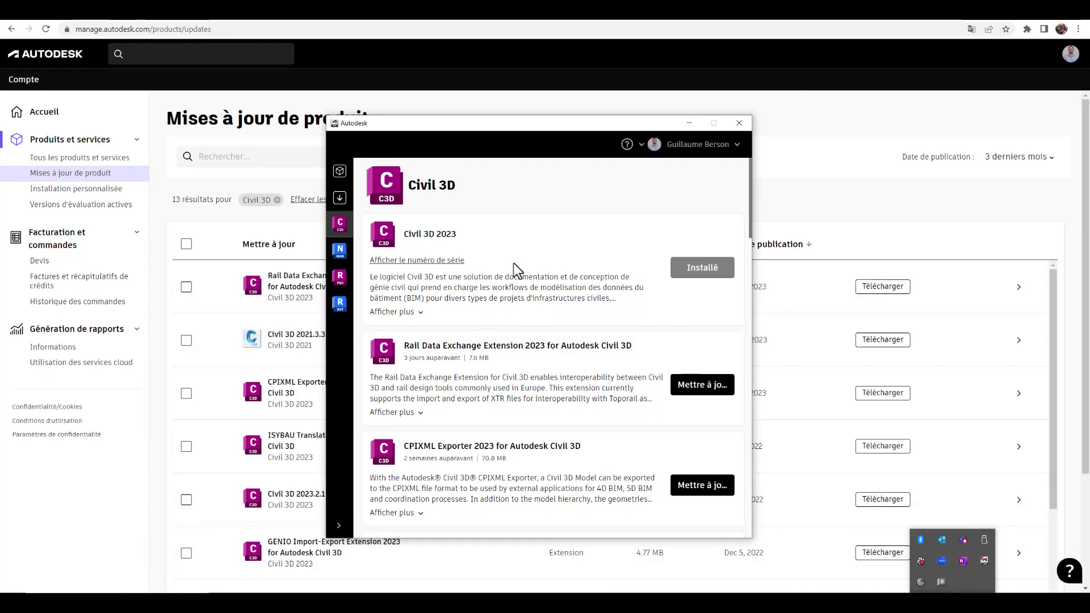
pyautogui.moveTo(550, 125); pyautogui.dragTo(569, 120)
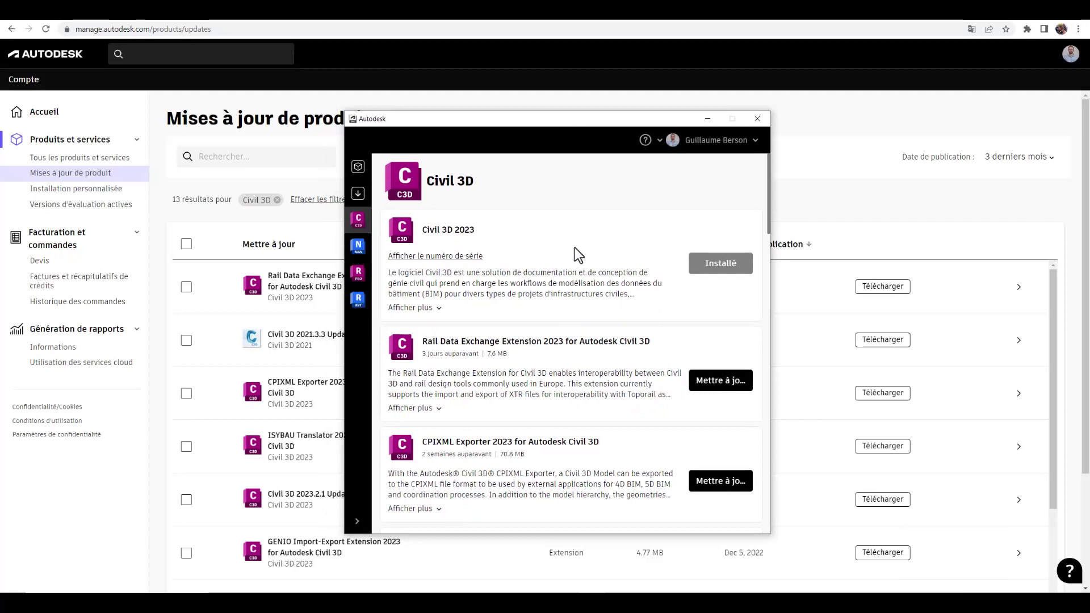
# Scroll through the Civil 3D 2023 extension updates listed in Autodesk Access.
pyautogui.scroll(-2, 584, 249)
pyautogui.scroll(-3, 585, 249)
pyautogui.scroll(-3, 583, 251)
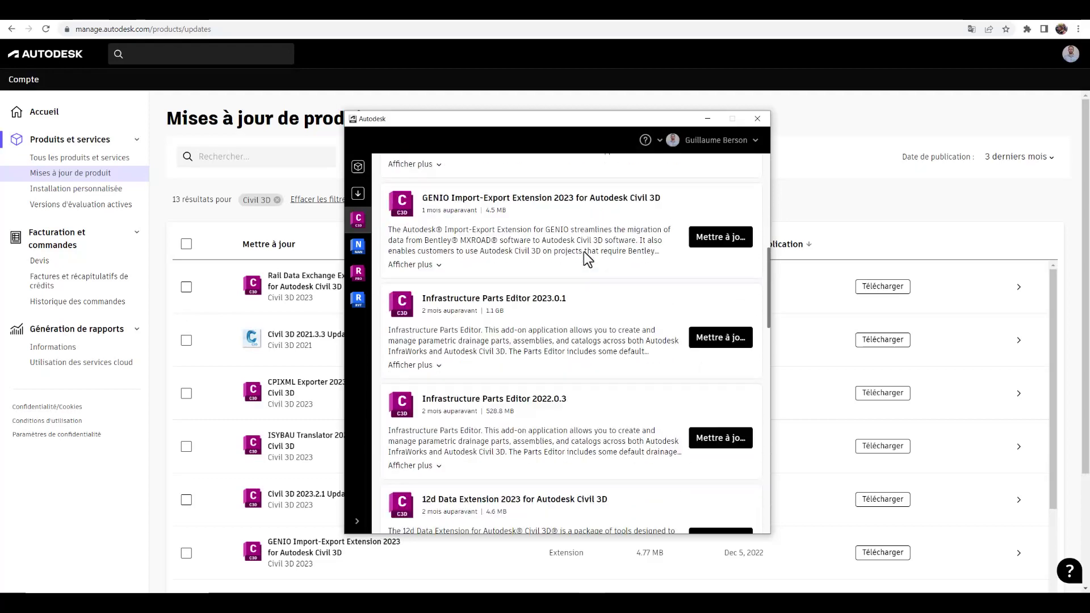
pyautogui.scroll(-2, 583, 252)
pyautogui.scroll(-2, 583, 252)
pyautogui.scroll(-2, 584, 263)
pyautogui.scroll(-2, 584, 260)
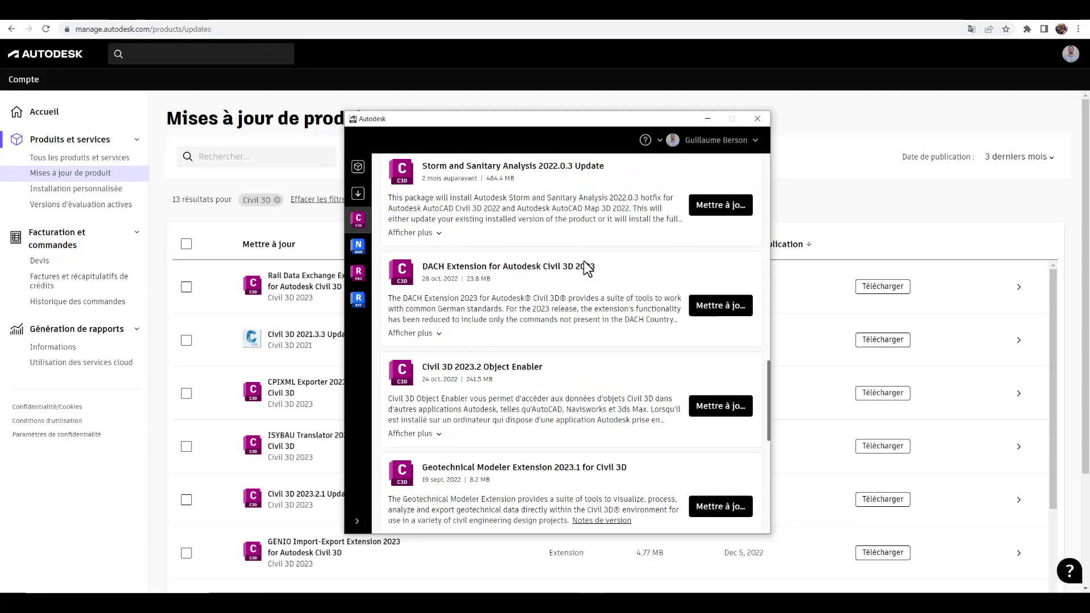
pyautogui.scroll(-4, 584, 266)
pyautogui.scroll(-2, 585, 264)
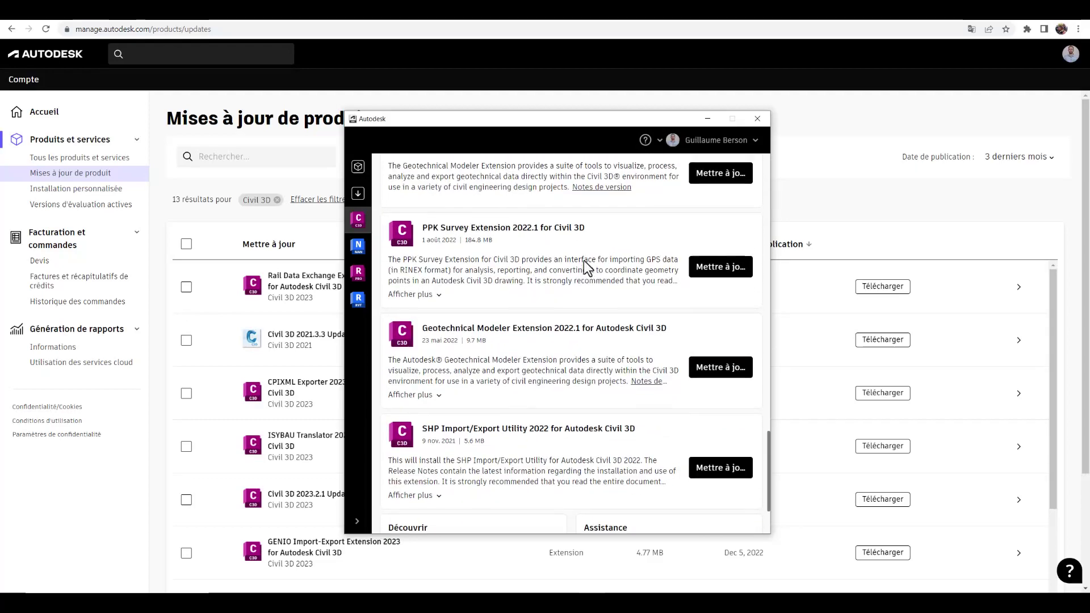
pyautogui.scroll(3, 583, 262)
pyautogui.scroll(4, 584, 266)
pyautogui.scroll(4, 585, 269)
pyautogui.scroll(3, 583, 270)
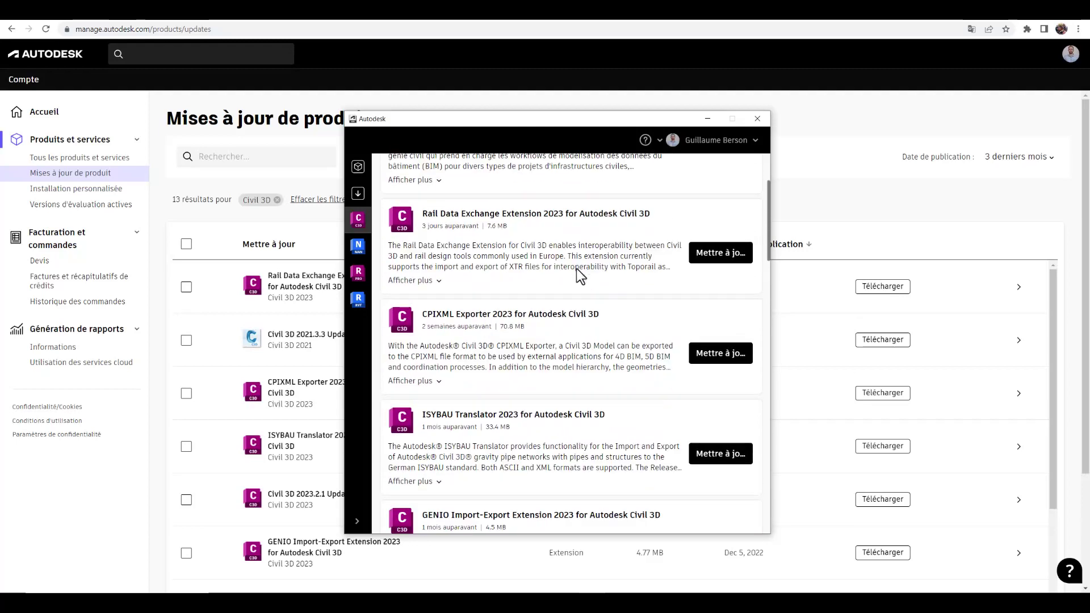
pyautogui.scroll(2, 577, 271)
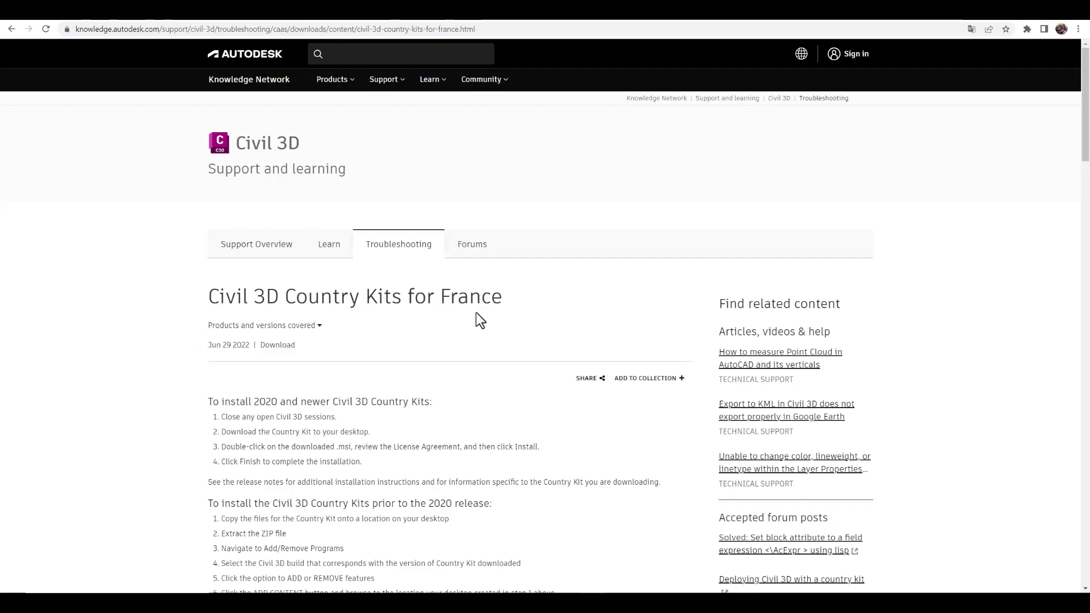
# Scroll the Civil 3D Country Kits for France article to its 2023, 2022 and 2021 downloads.
pyautogui.scroll(-2, 484, 326)
pyautogui.scroll(-2, 484, 326)
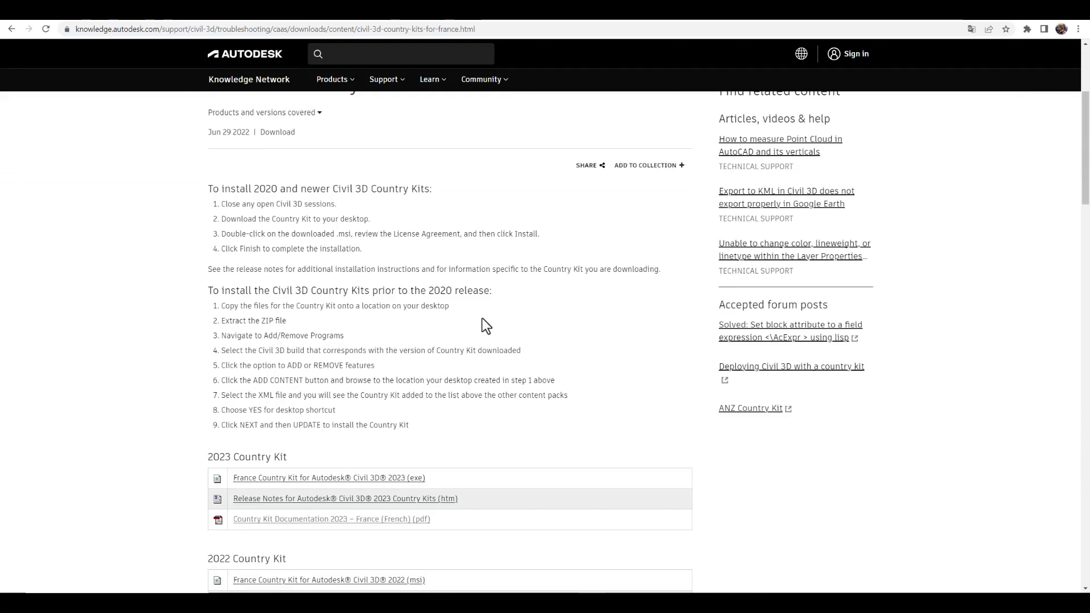
pyautogui.scroll(-1, 483, 327)
pyautogui.scroll(-2, 484, 326)
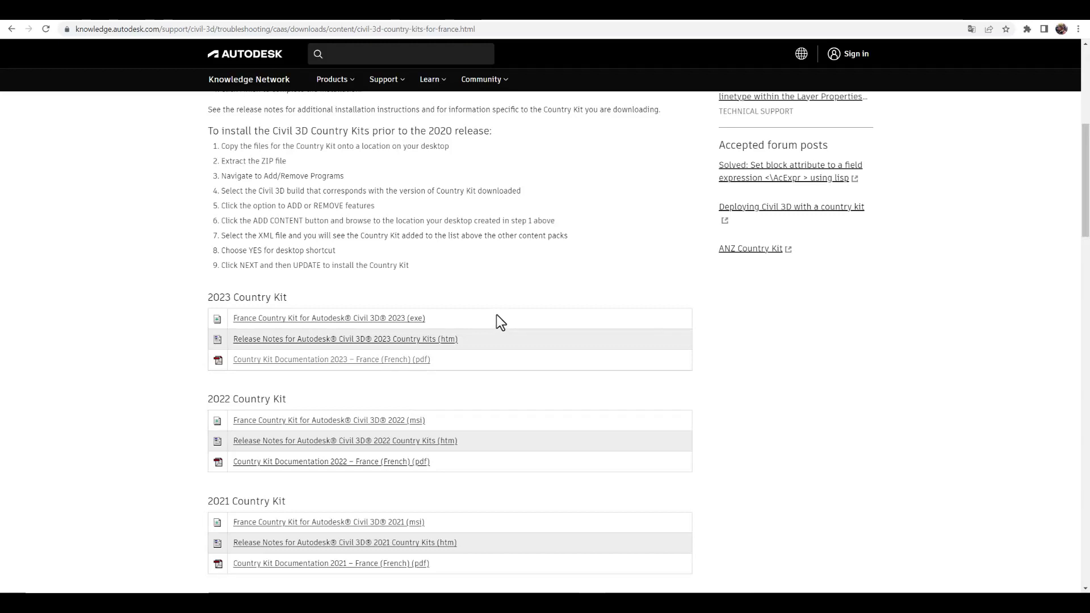
pyautogui.scroll(2, 498, 304)
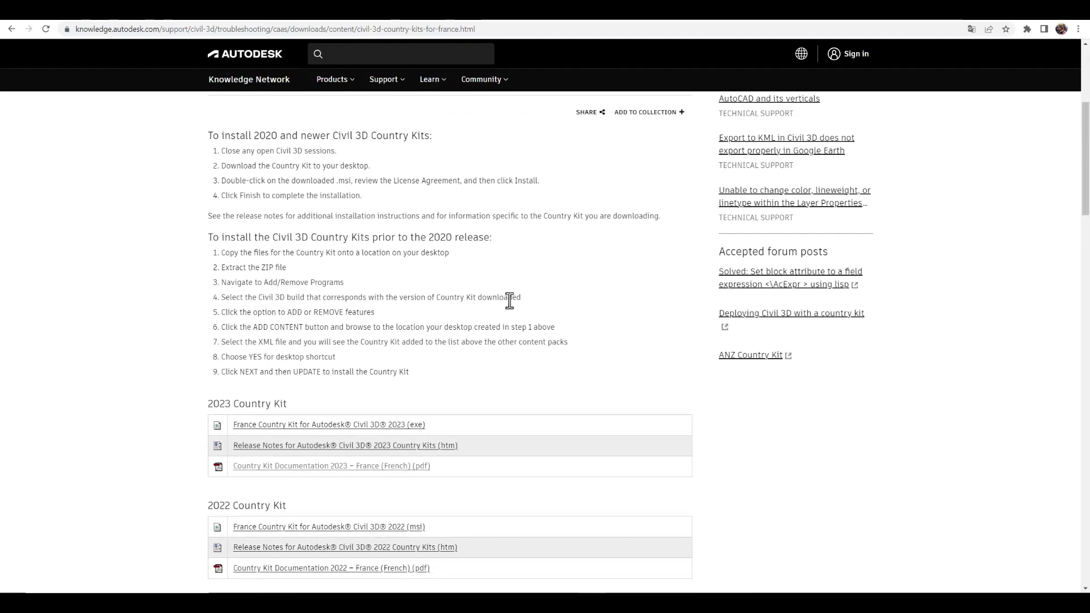
pyautogui.scroll(2, 532, 300)
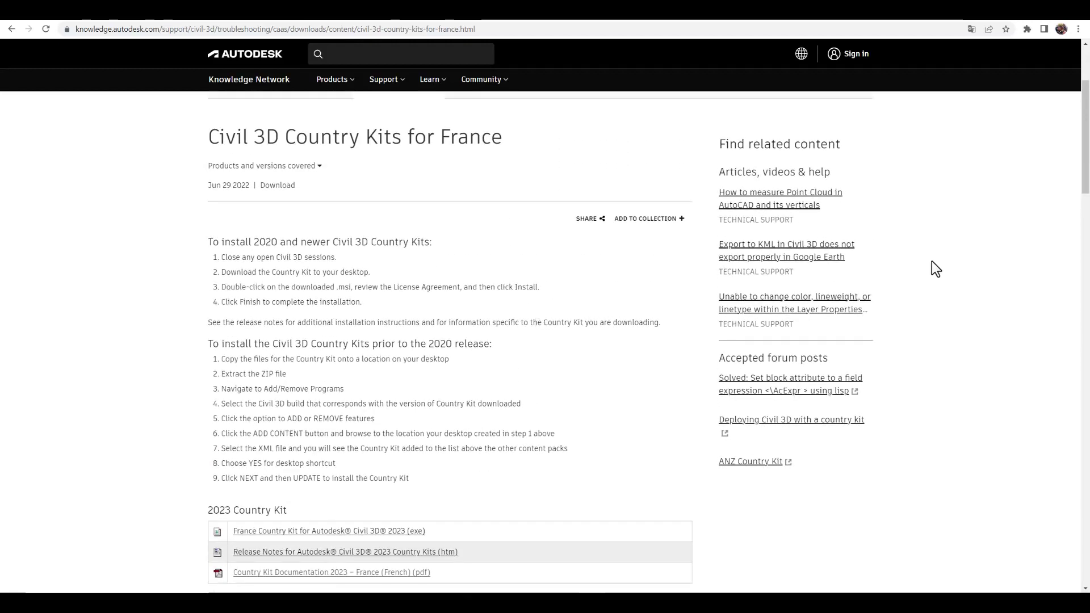
pyautogui.scroll(2, 965, 260)
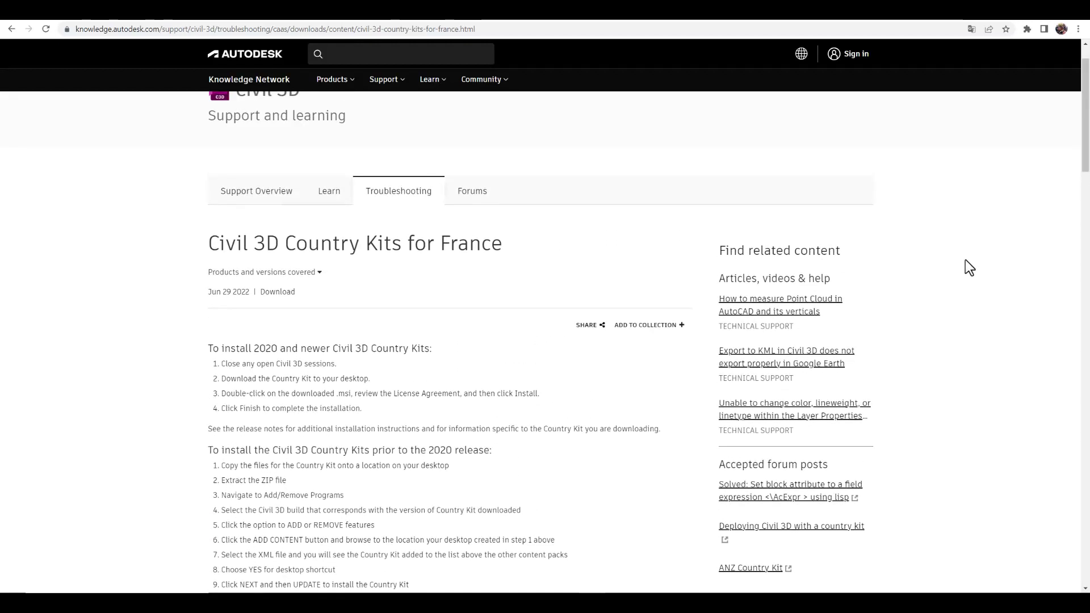
pyautogui.scroll(-2, 965, 260)
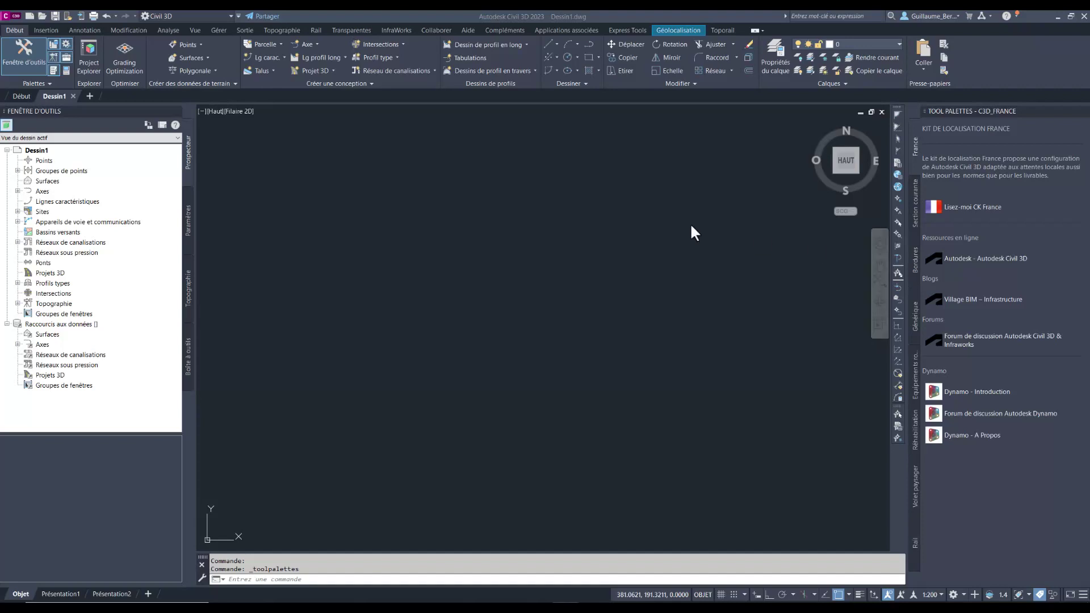
pyautogui.moveTo(988, 111)
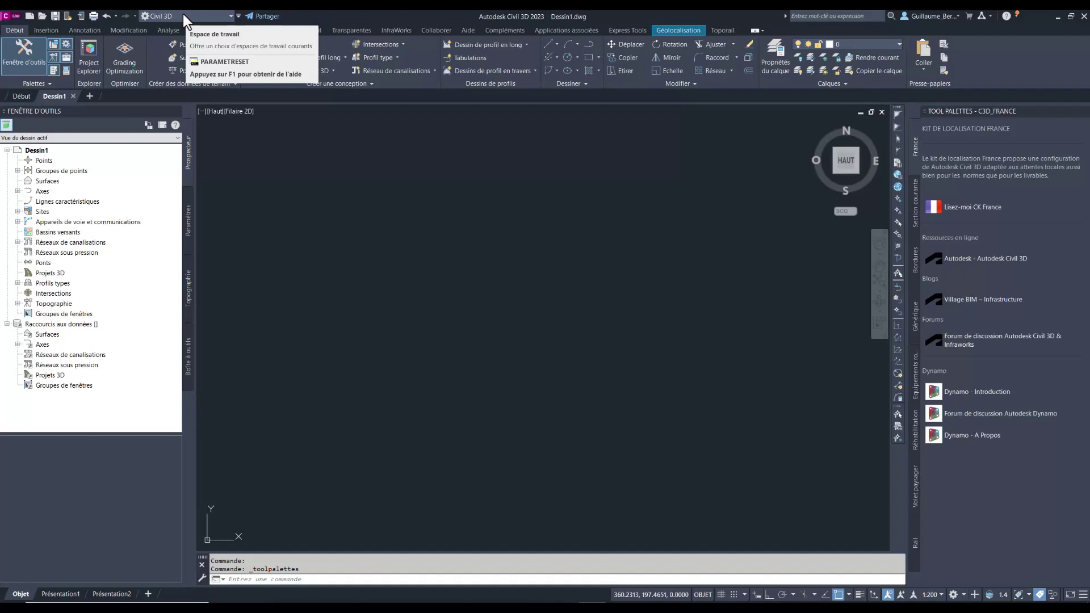
# Switch to Dessin et annotation, then Planification et analyse, then back to the Civil 3D workspace.
pyautogui.click(227, 15)
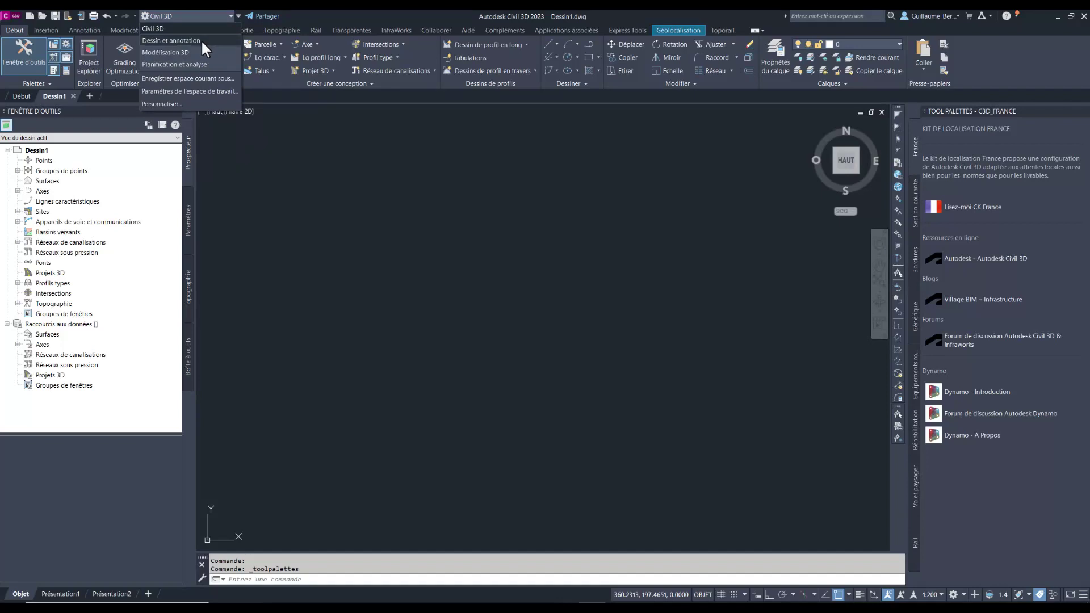
pyautogui.click(171, 40)
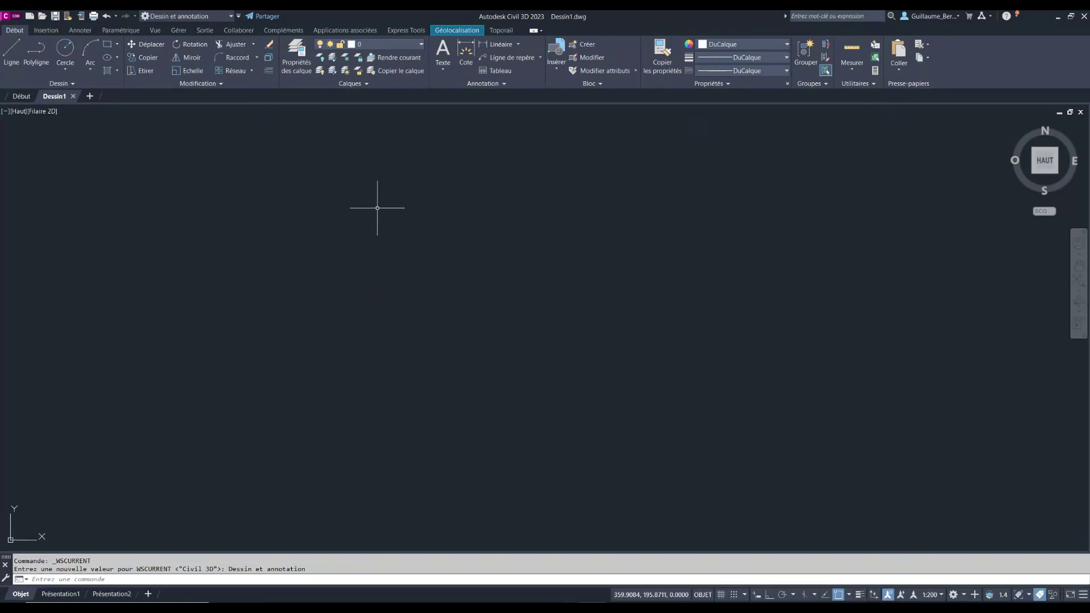
pyautogui.click(228, 13)
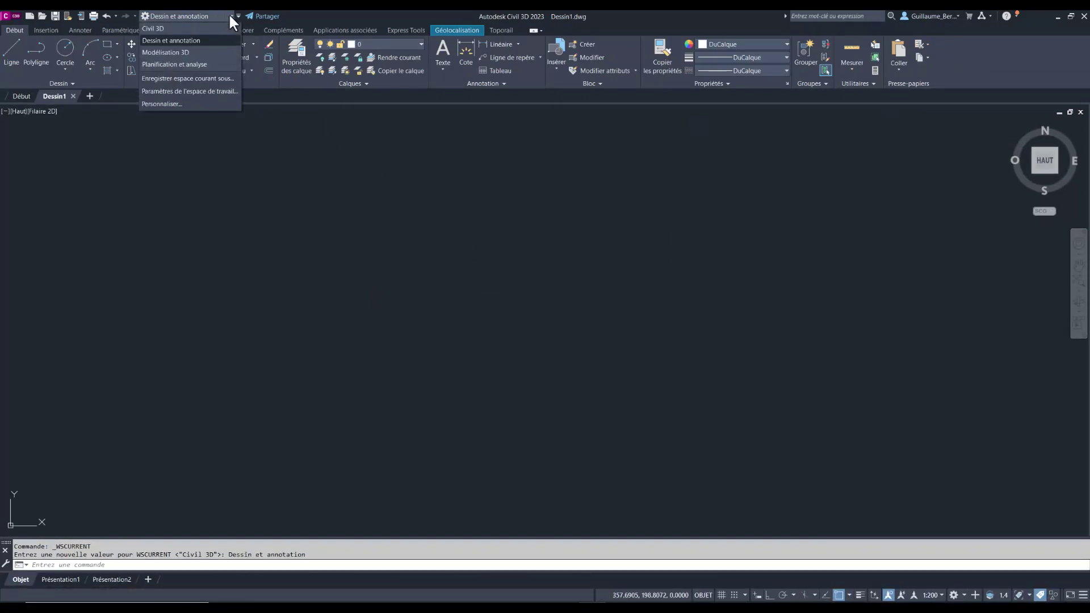
pyautogui.click(193, 63)
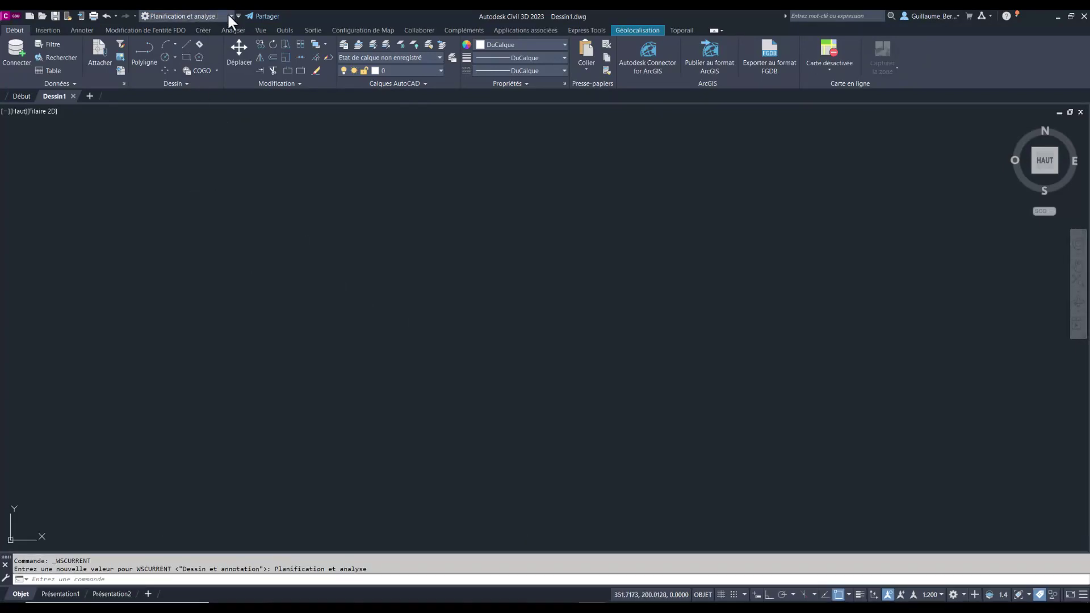
pyautogui.click(227, 14)
pyautogui.click(189, 30)
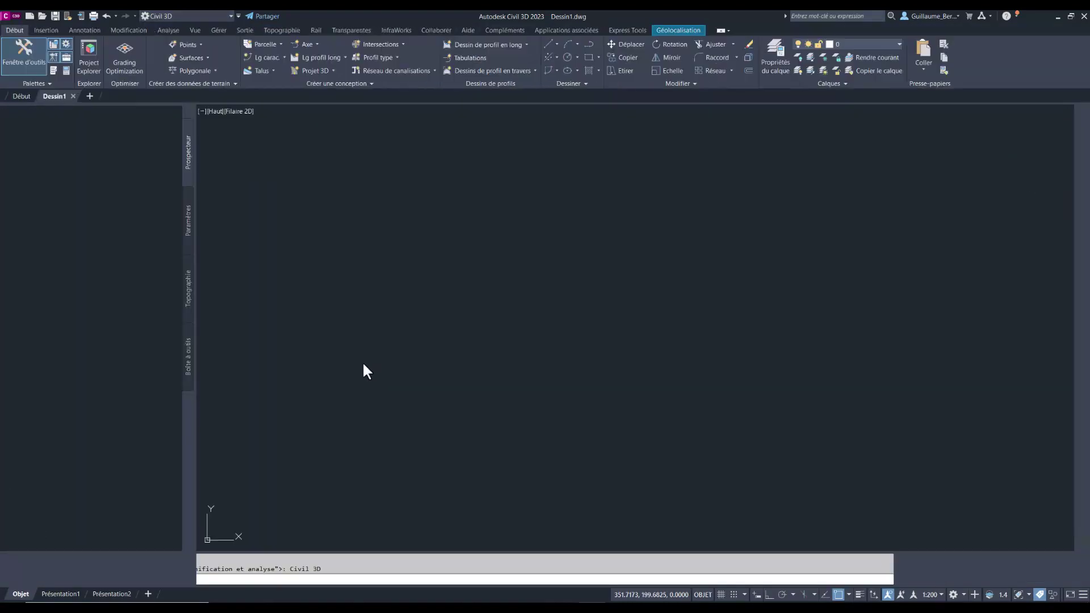